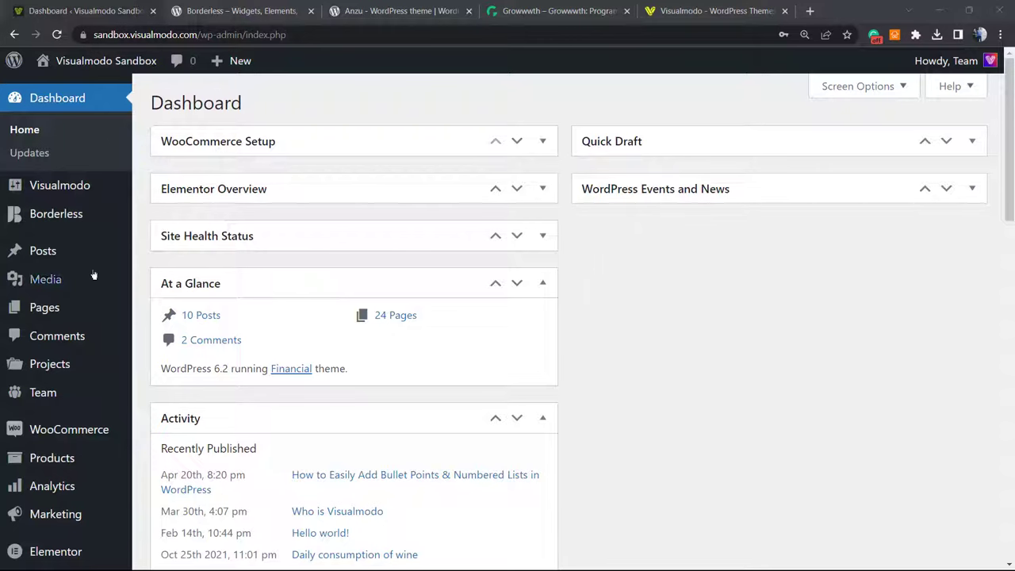
# Go to the list of posts and open the published post "Who is Visualmodo" for editing
pyautogui.click(66, 254)
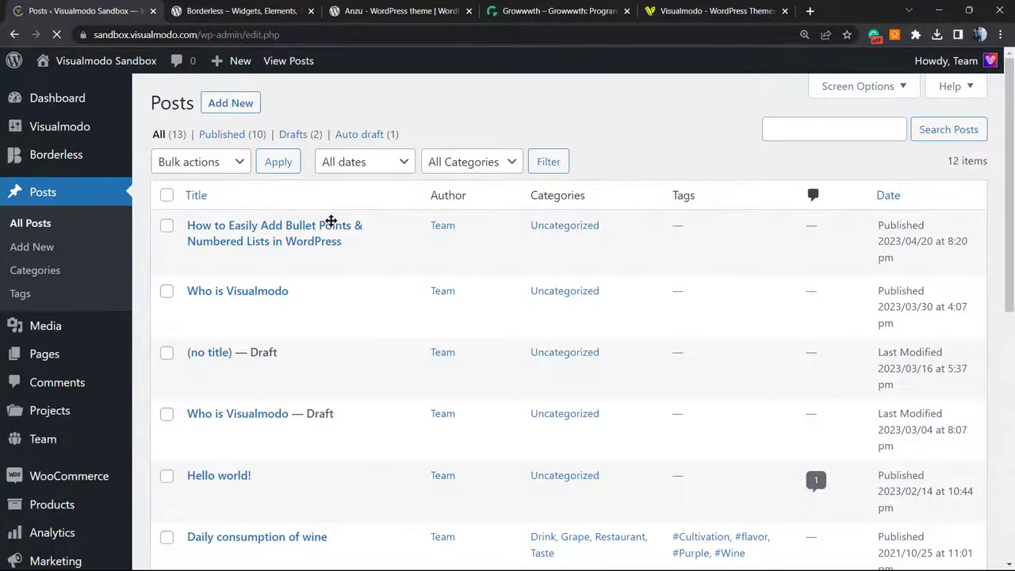
pyautogui.moveTo(356, 216)
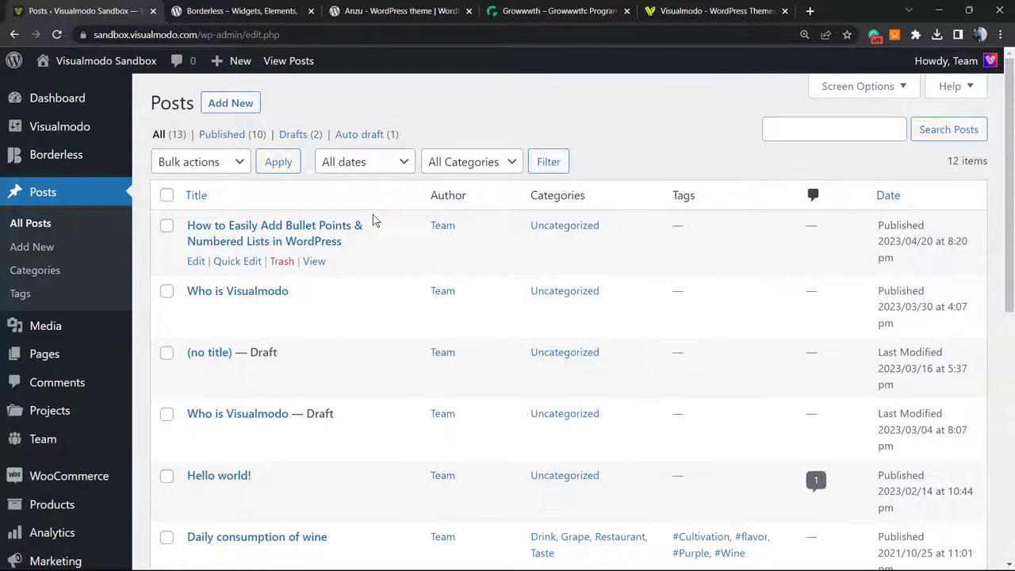
pyautogui.scroll(-3, 352, 229)
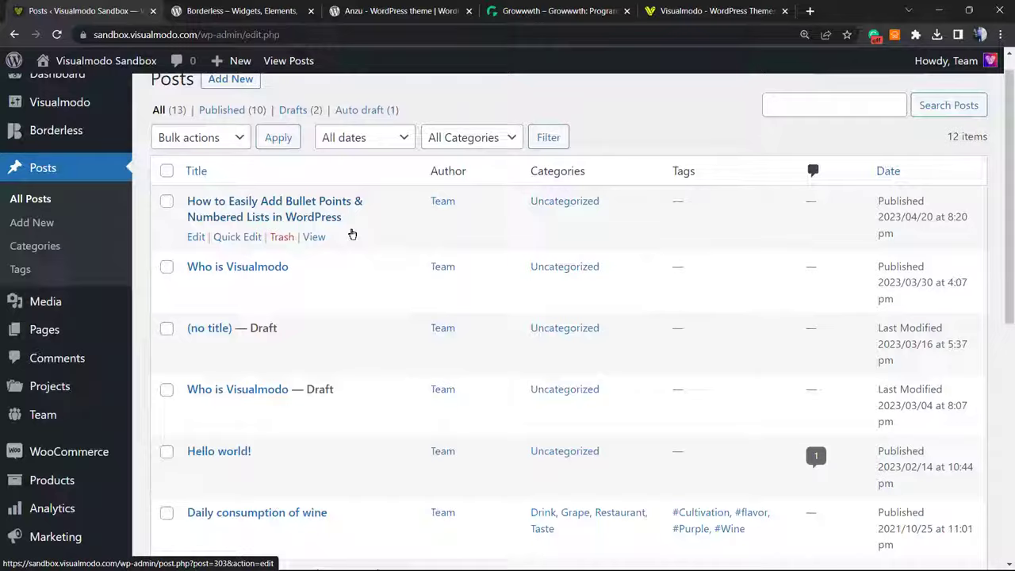
pyautogui.scroll(1, 334, 249)
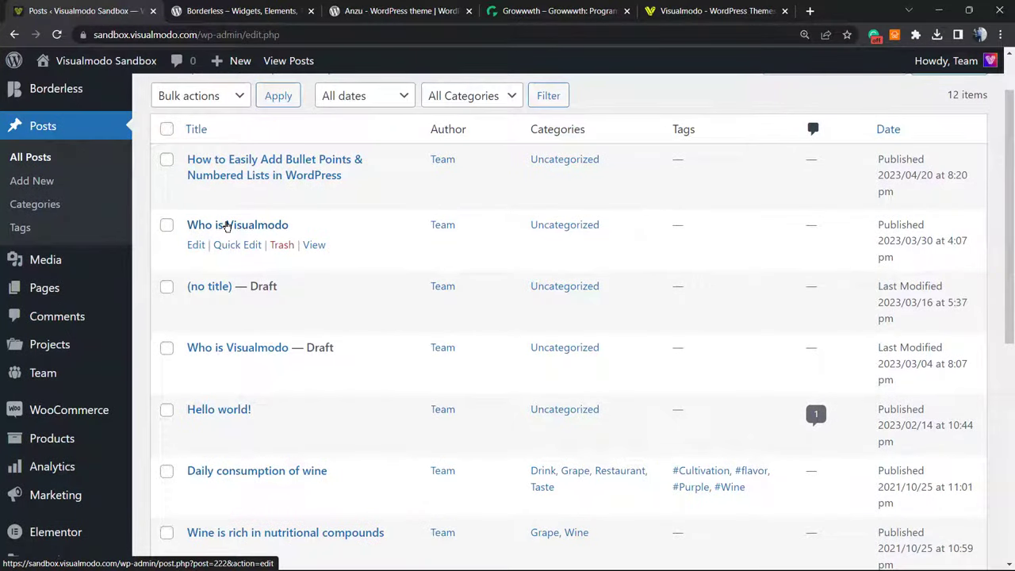
pyautogui.click(236, 225)
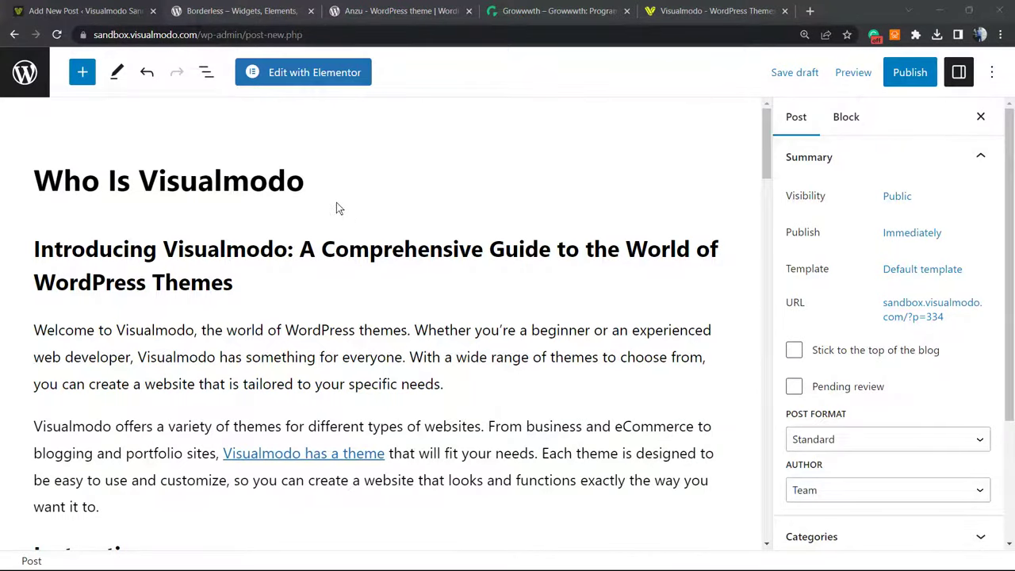
# Copy and clear the post title, and paste "Who Is Visualmodo" back as the title
pyautogui.click(316, 186)
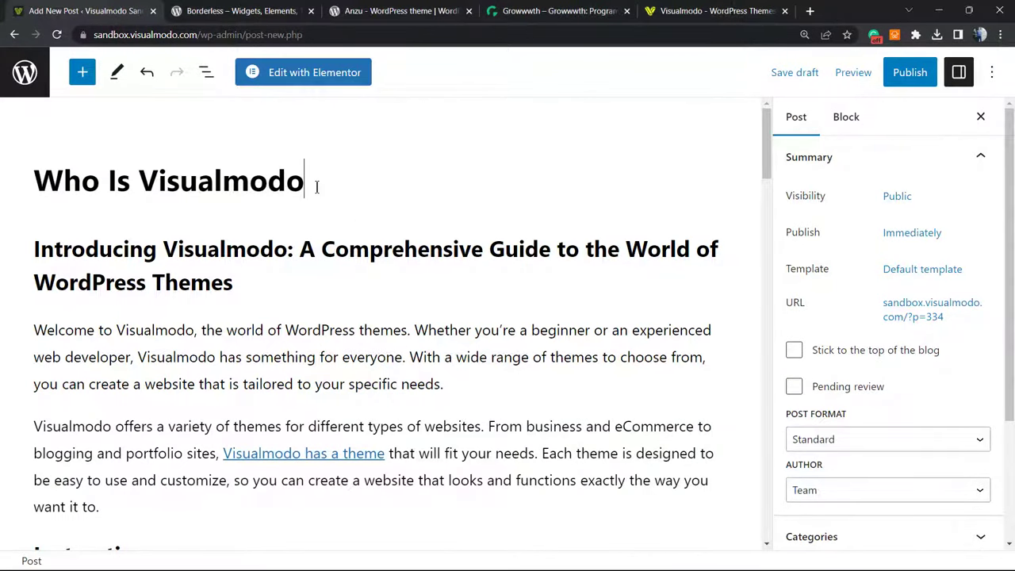
pyautogui.hotkey('ctrl', 'a')
pyautogui.hotkey('ctrl', 'c')
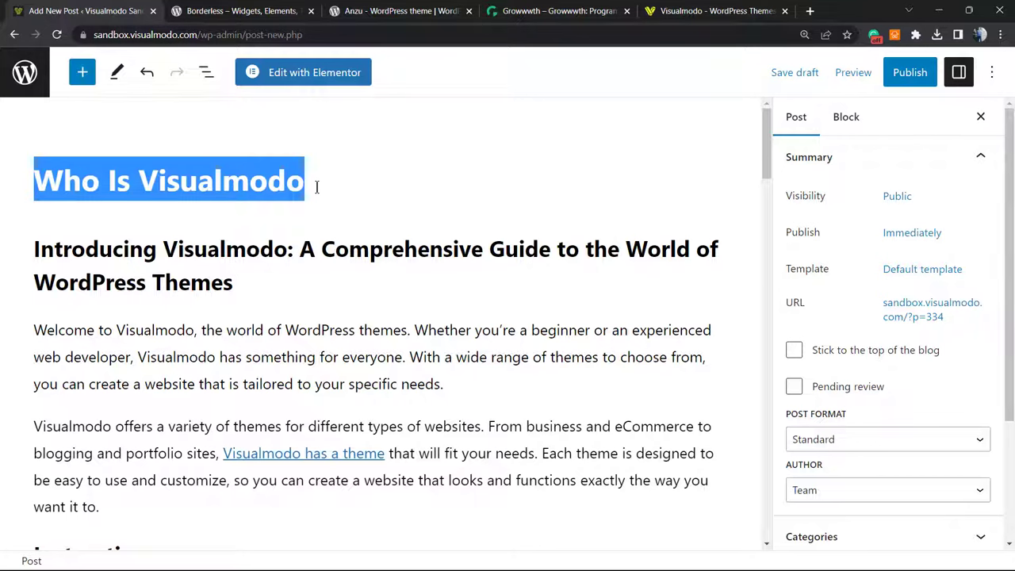
pyautogui.press('BackSpace')
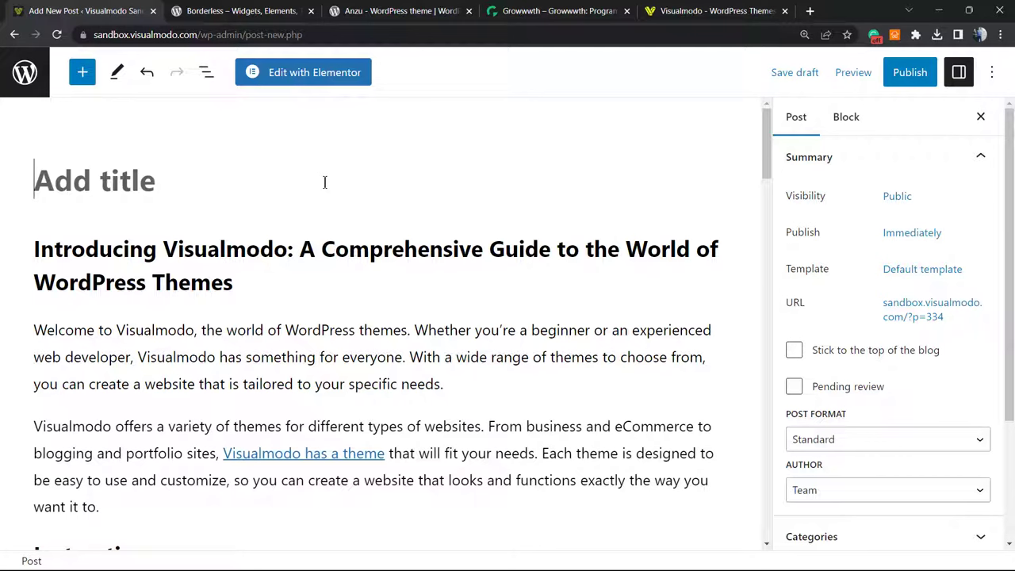
pyautogui.hotkey('ctrl', 'v')
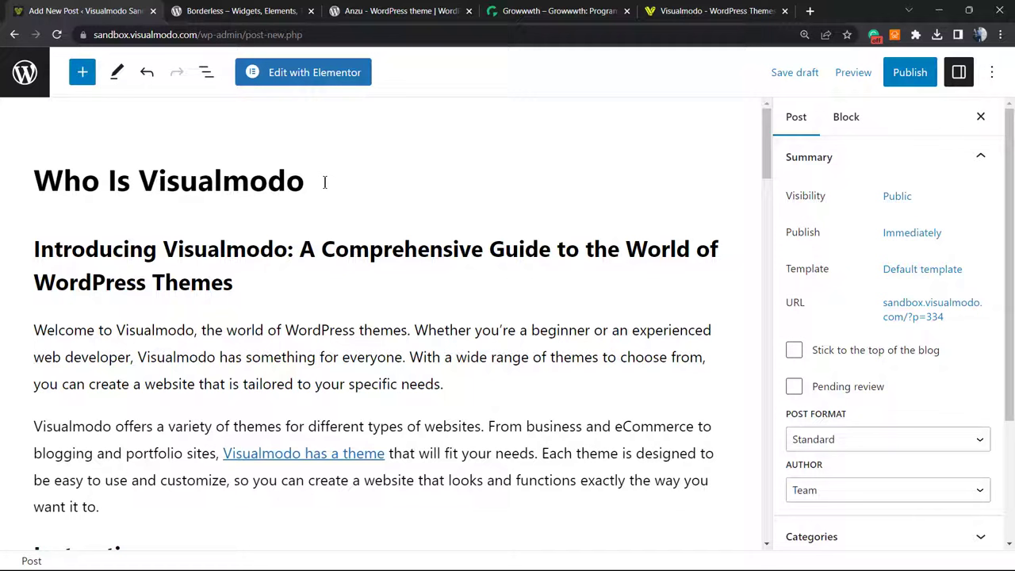
pyautogui.tripleClick(244, 187)
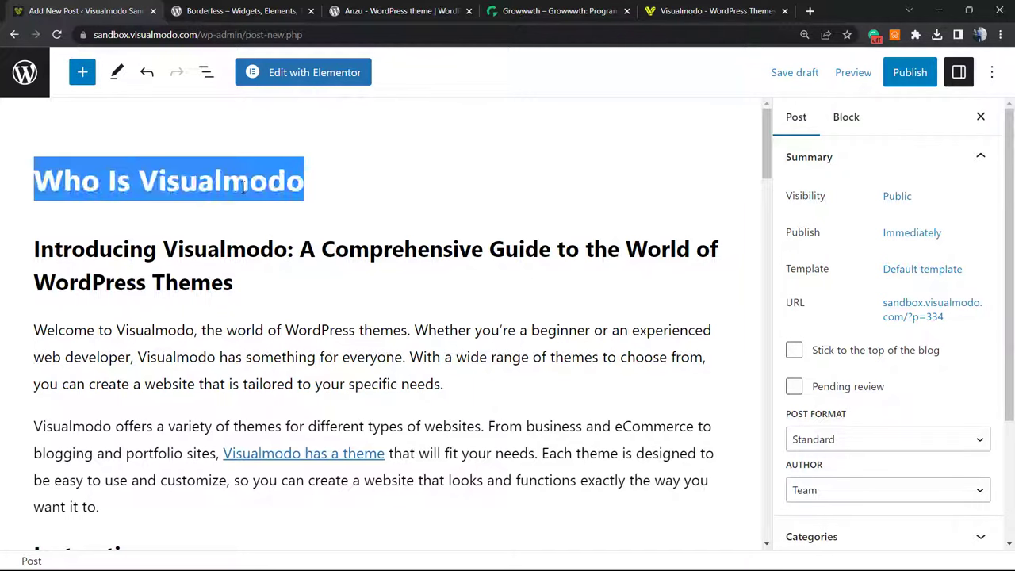
pyautogui.click(260, 248)
pyautogui.click(224, 176)
pyautogui.doubleClick(235, 172)
pyautogui.click(235, 172)
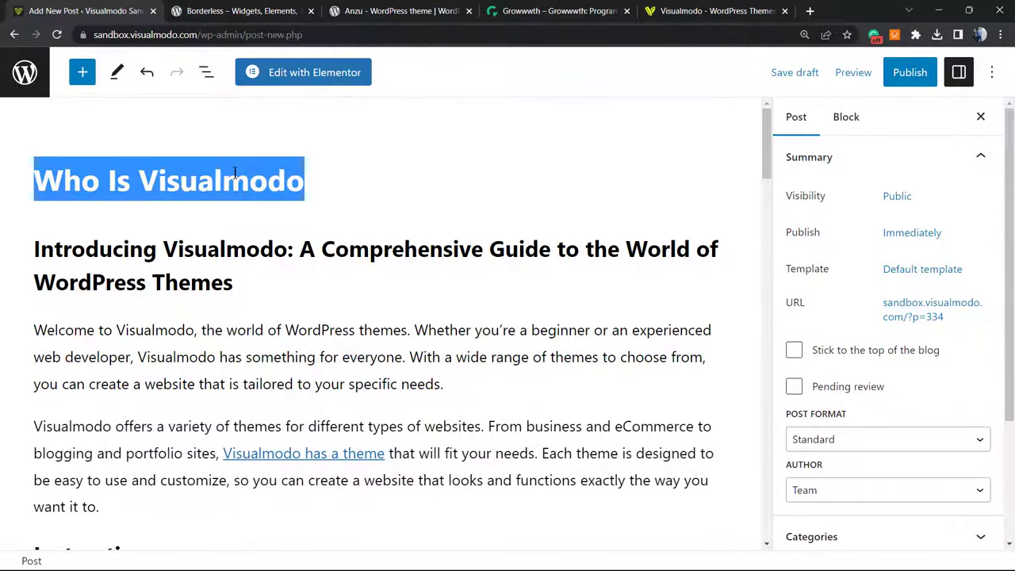
# Select the "Introducing Visualmodo" heading and view its available heading levels without changing the level
pyautogui.click(193, 245)
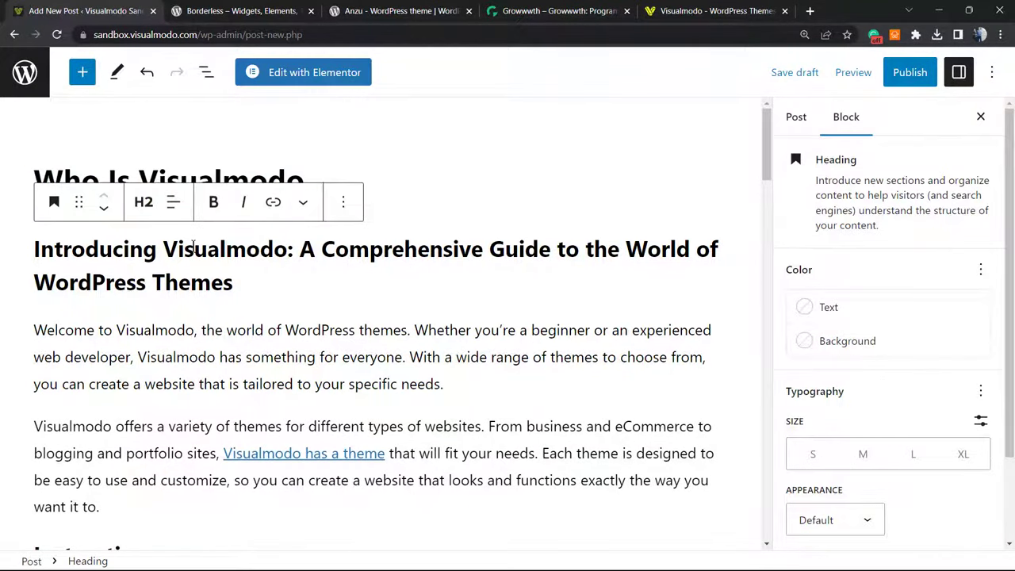
pyautogui.tripleClick(192, 245)
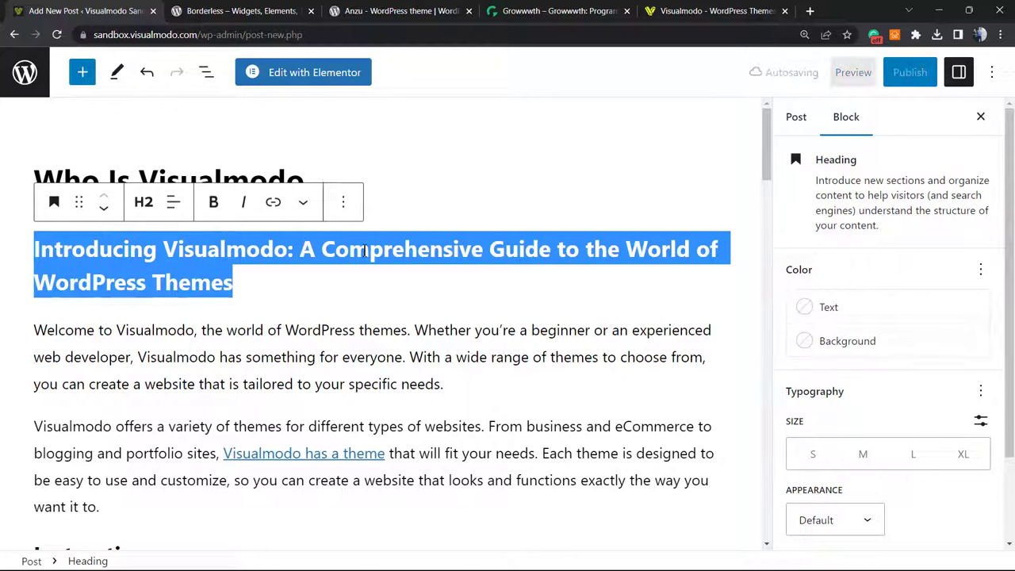
pyautogui.click(143, 202)
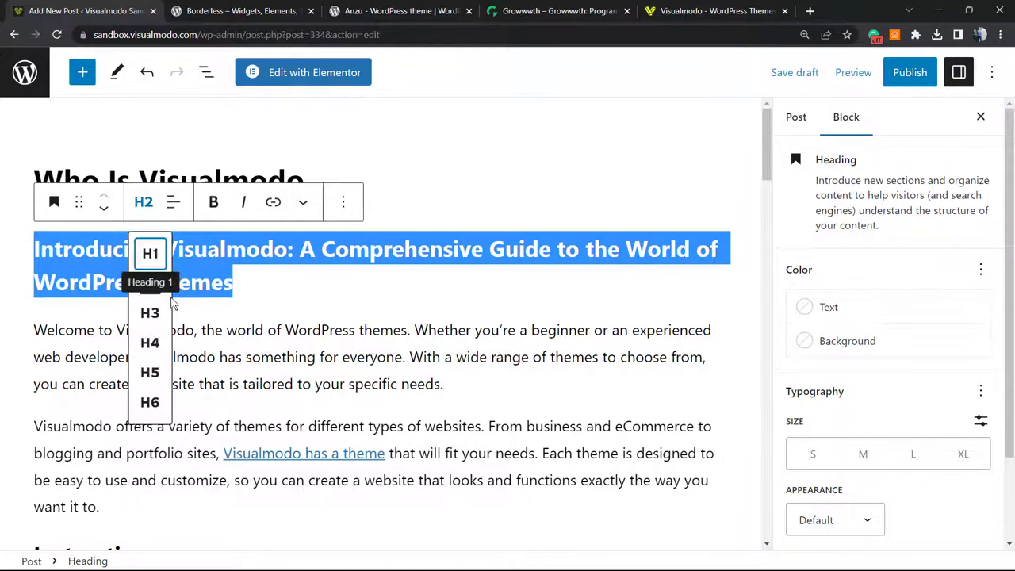
pyautogui.click(352, 276)
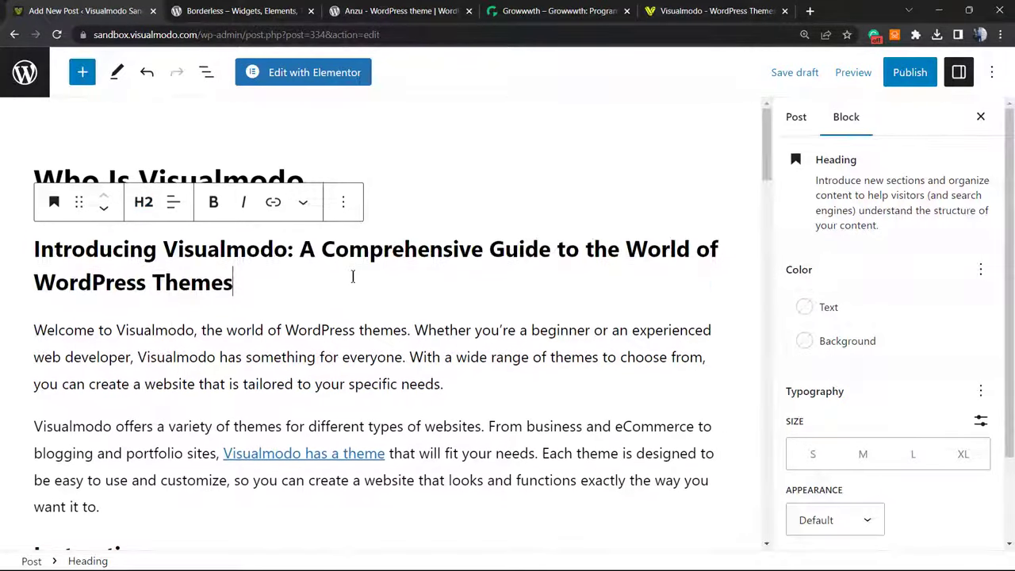
# Review the post's heading structure from the "Introducing Visualmodo" heading down to "How Visualmodo is Revolutionizing the WordPress Theme Industry"
pyautogui.scroll(-3, 353, 276)
pyautogui.scroll(3, 342, 274)
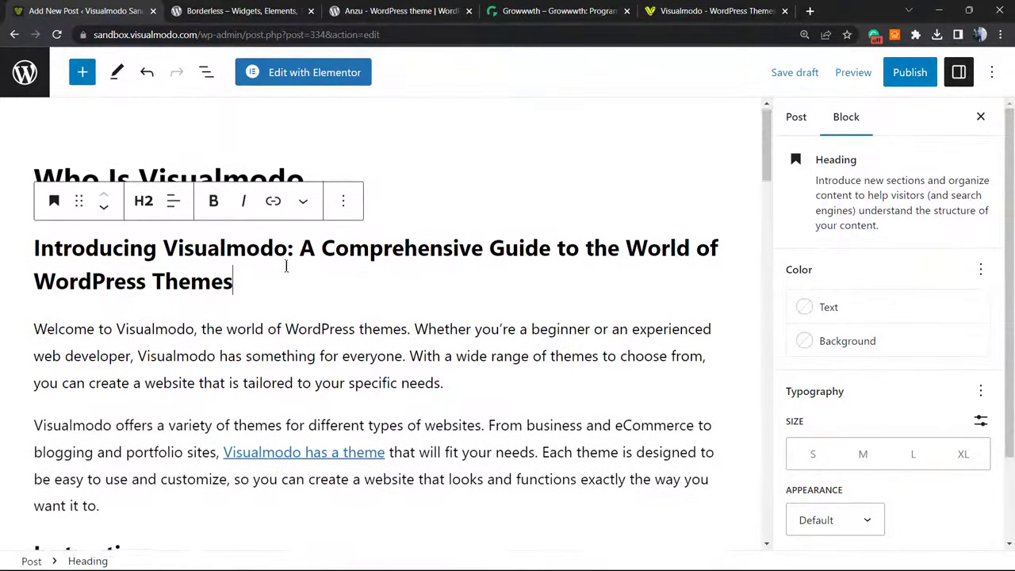
pyautogui.scroll(-2, 238, 269)
pyautogui.scroll(1, 243, 265)
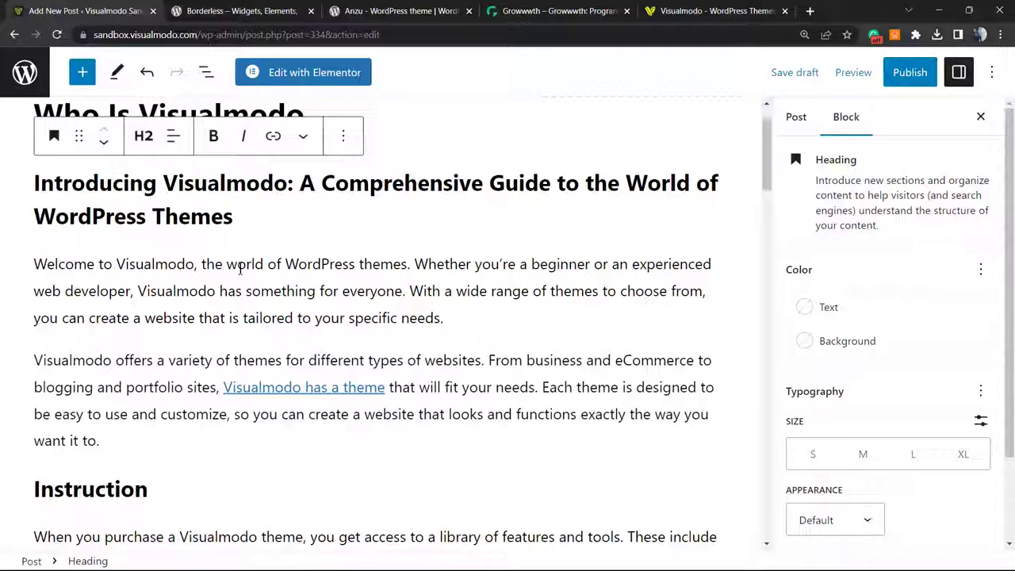
pyautogui.scroll(-2, 240, 268)
pyautogui.scroll(2, 240, 267)
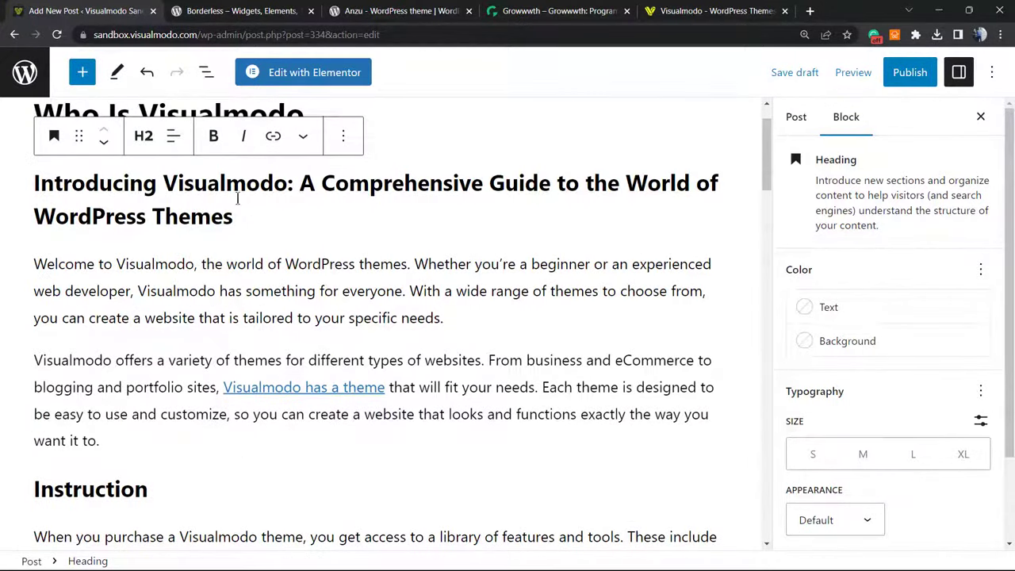
pyautogui.scroll(-6, 237, 198)
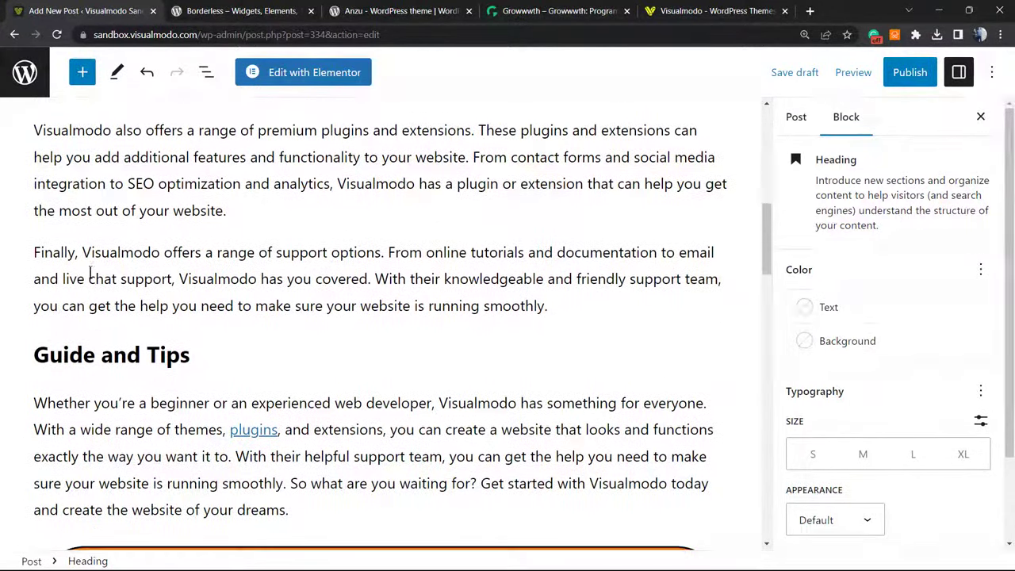
pyautogui.scroll(-4, 90, 273)
pyautogui.scroll(2, 159, 273)
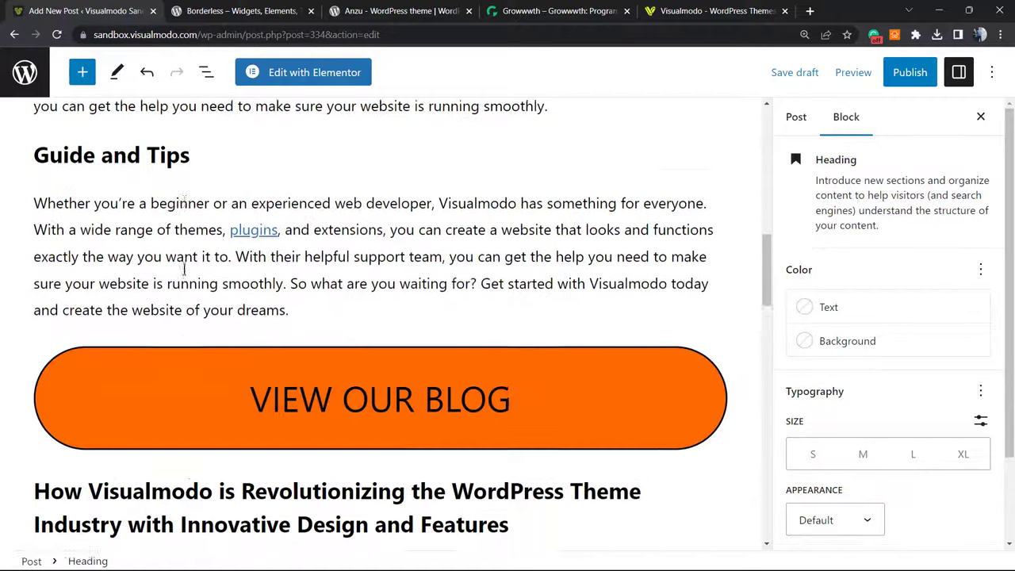
pyautogui.scroll(7, 184, 270)
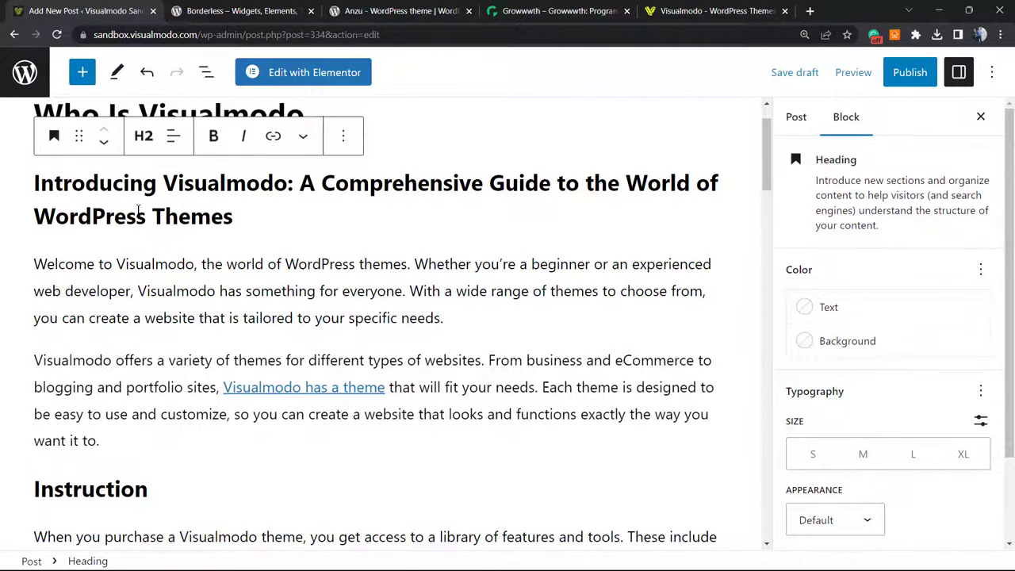
pyautogui.tripleClick(138, 210)
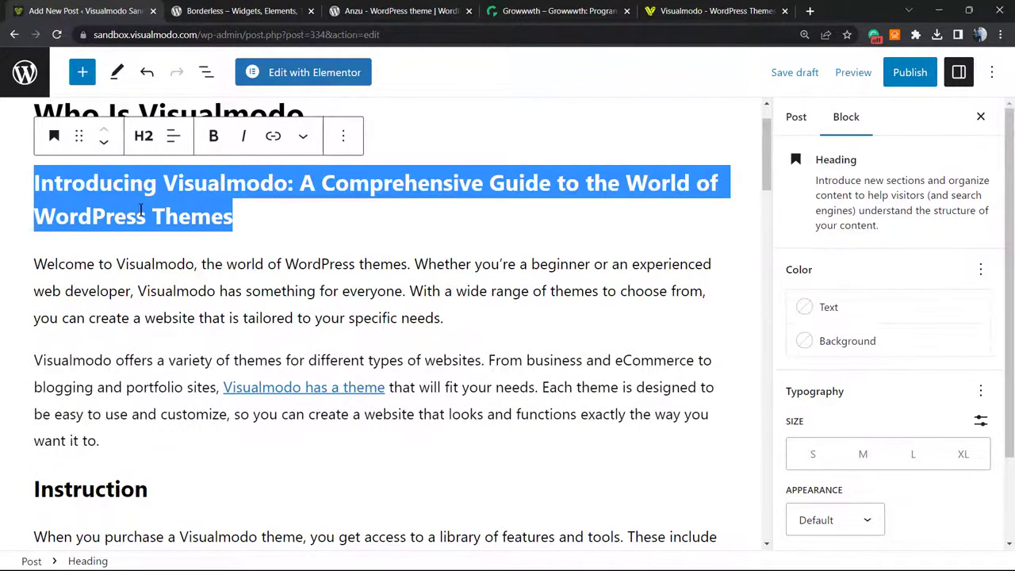
pyautogui.scroll(-11, 140, 210)
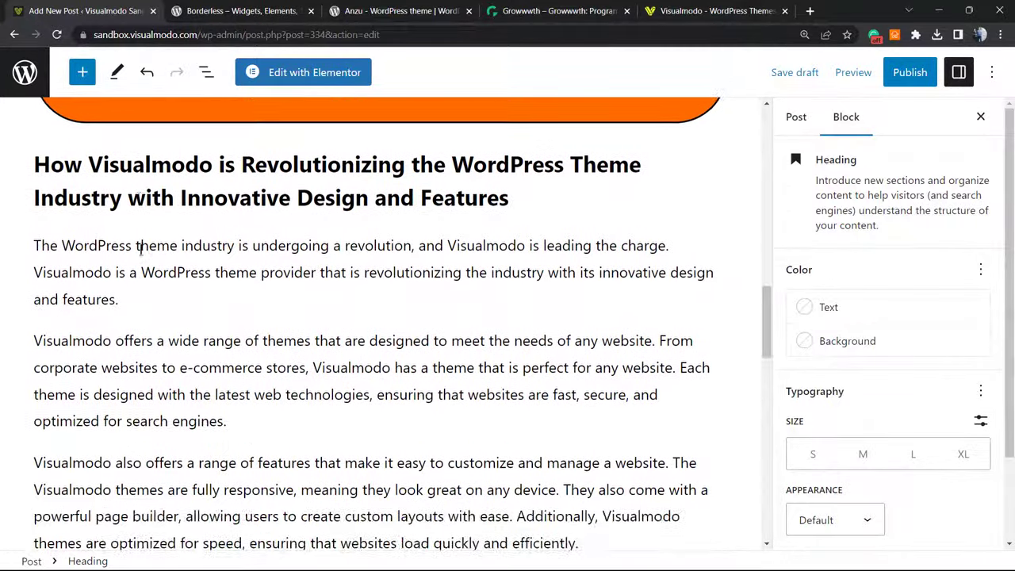
pyautogui.scroll(1, 140, 247)
pyautogui.tripleClick(182, 238)
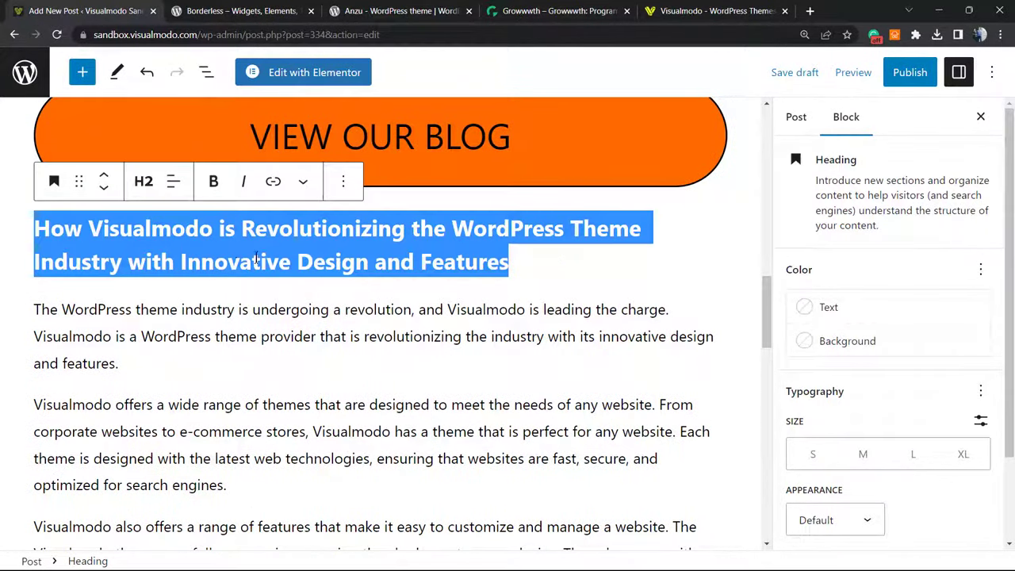
# Change the "Instruction" heading to level H3
pyautogui.scroll(-3, 254, 258)
pyautogui.scroll(12, 255, 258)
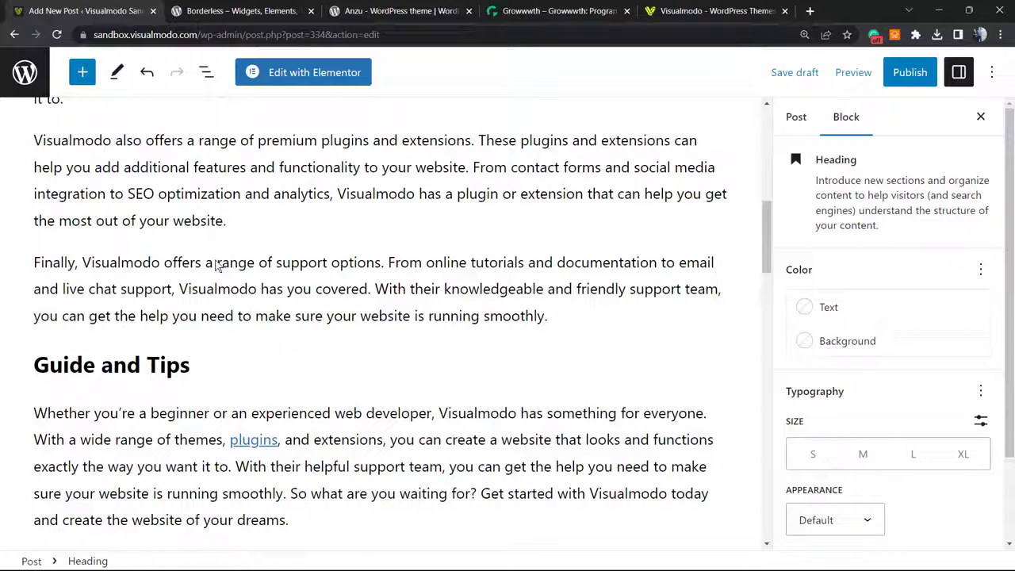
pyautogui.tripleClick(97, 225)
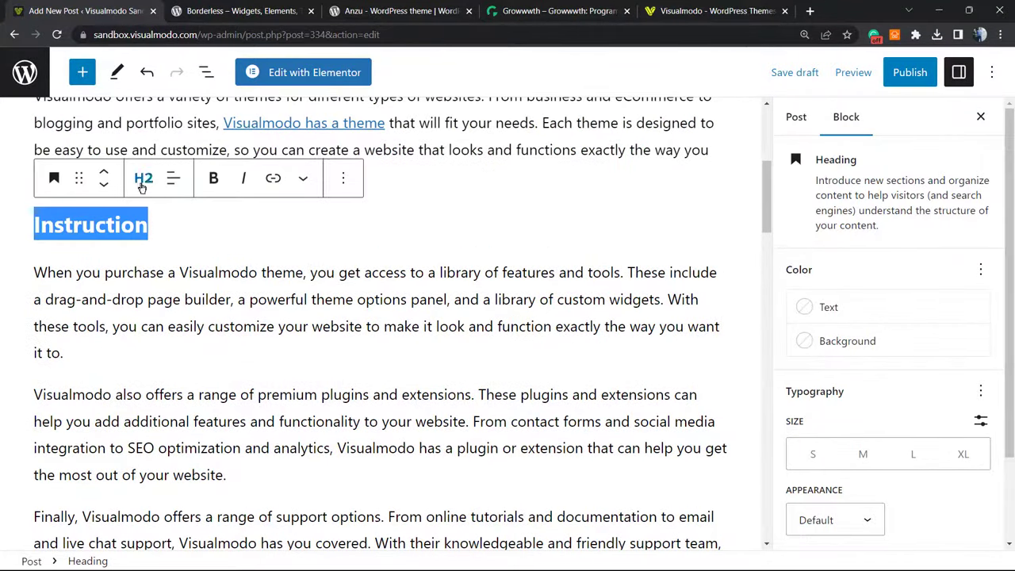
pyautogui.click(150, 289)
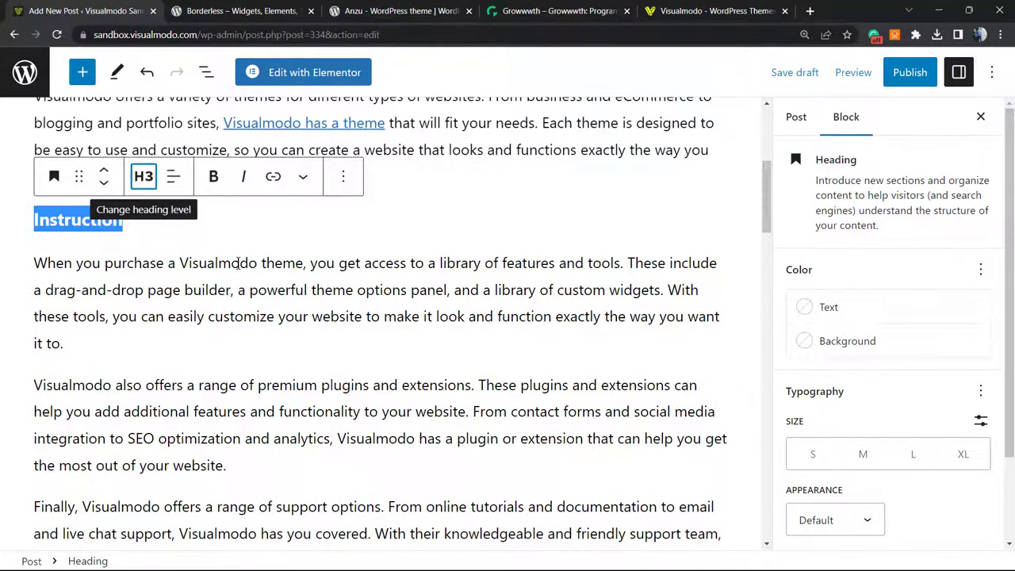
# Change the "Guide and Tips" heading to level H3
pyautogui.scroll(-3, 252, 254)
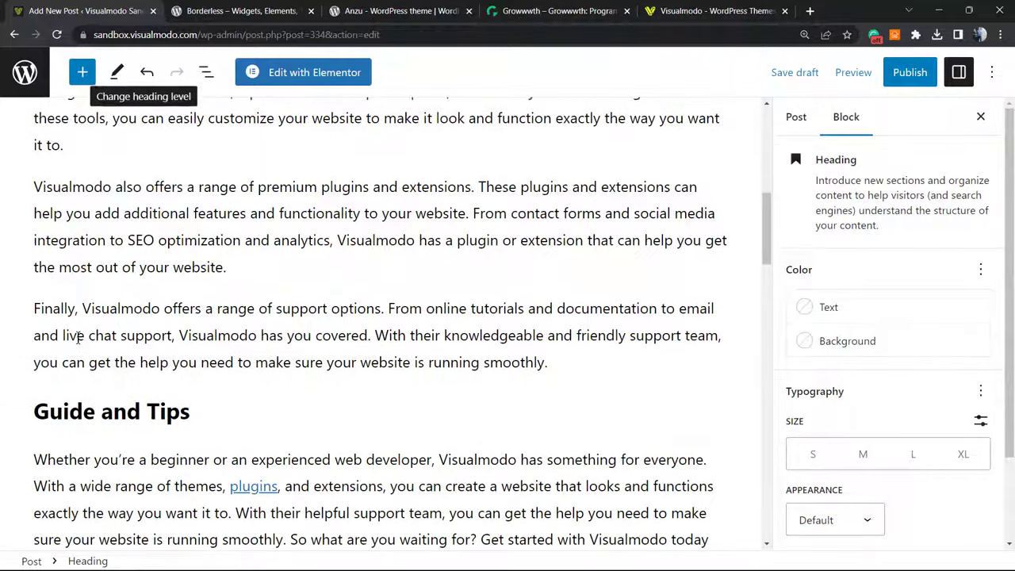
pyautogui.click(97, 342)
pyautogui.click(144, 298)
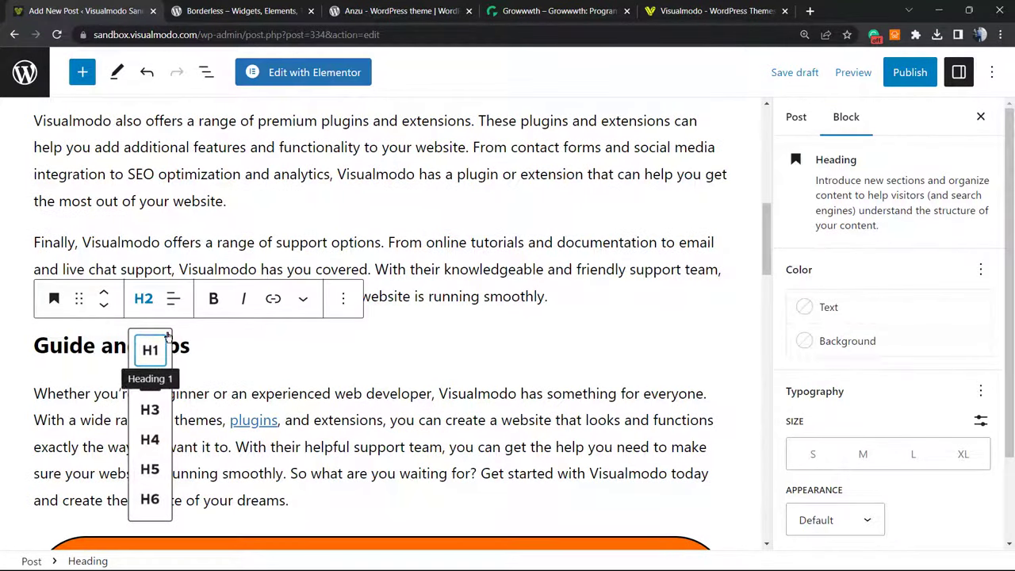
pyautogui.click(162, 408)
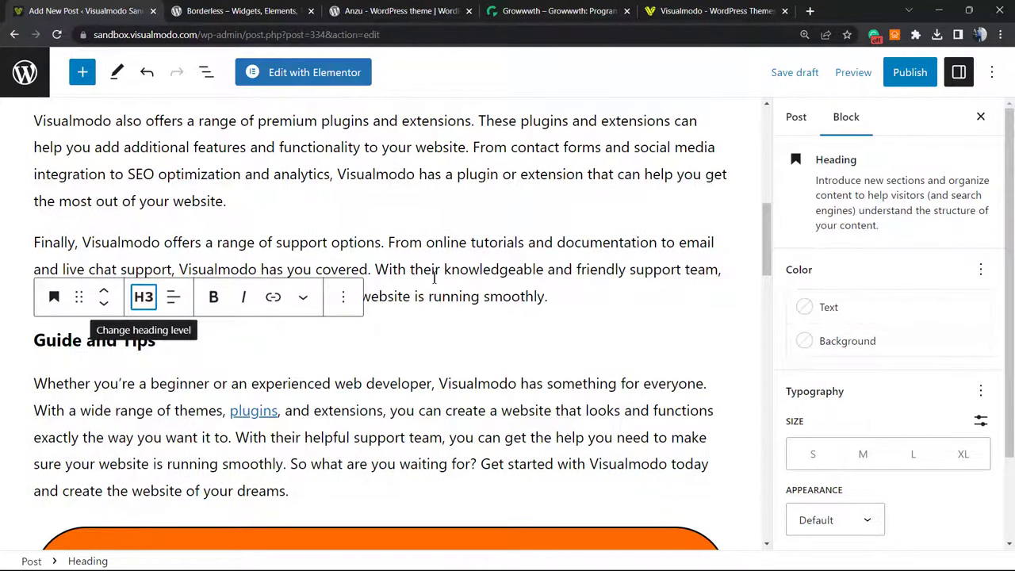
pyautogui.click(434, 278)
# Change the "Final Words" heading near the end of the post to level H2
pyautogui.scroll(1, 317, 262)
pyautogui.scroll(5, 316, 261)
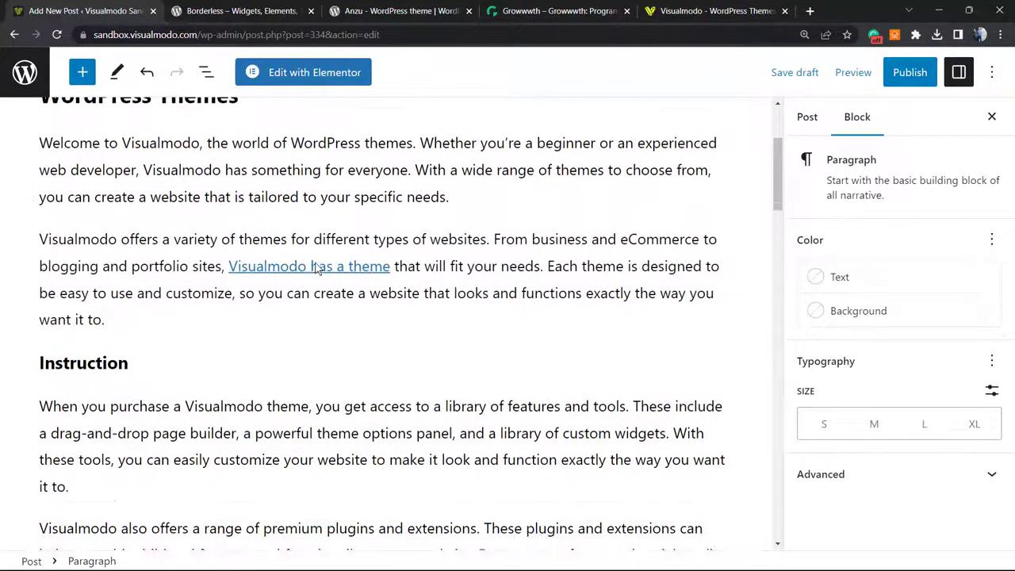
pyautogui.scroll(-10, 310, 264)
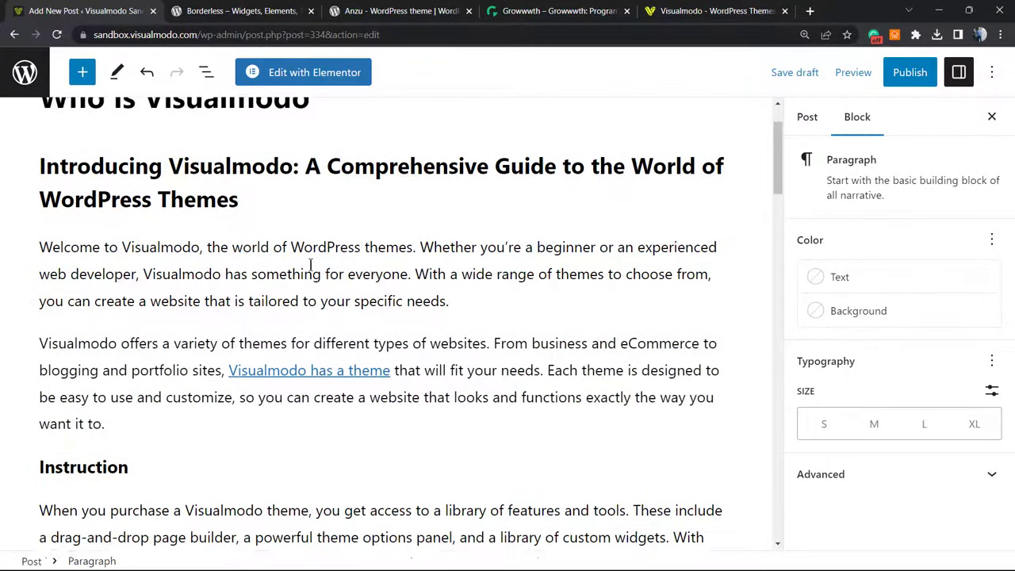
pyautogui.scroll(-8, 308, 265)
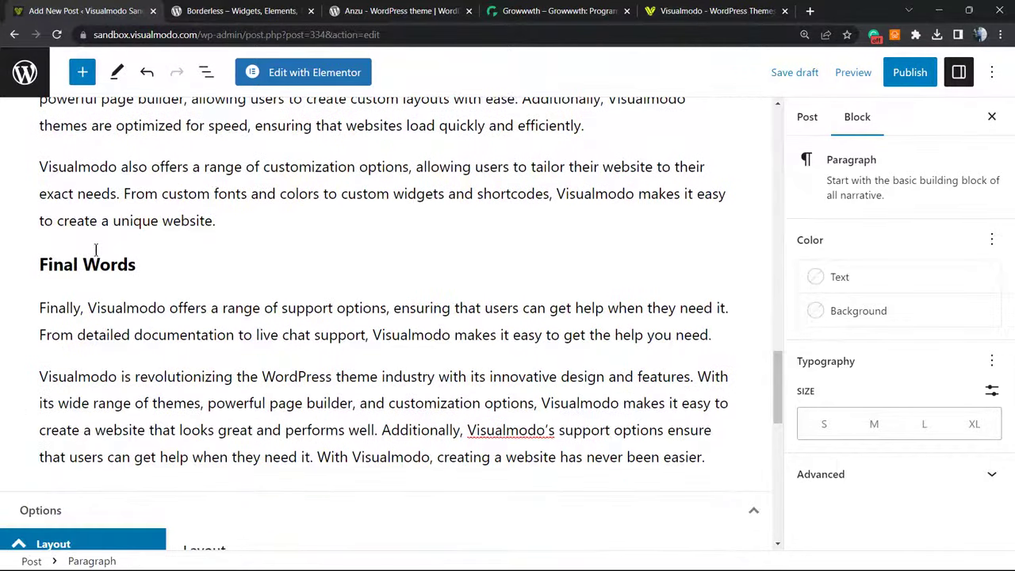
pyautogui.doubleClick(108, 272)
pyautogui.click(137, 224)
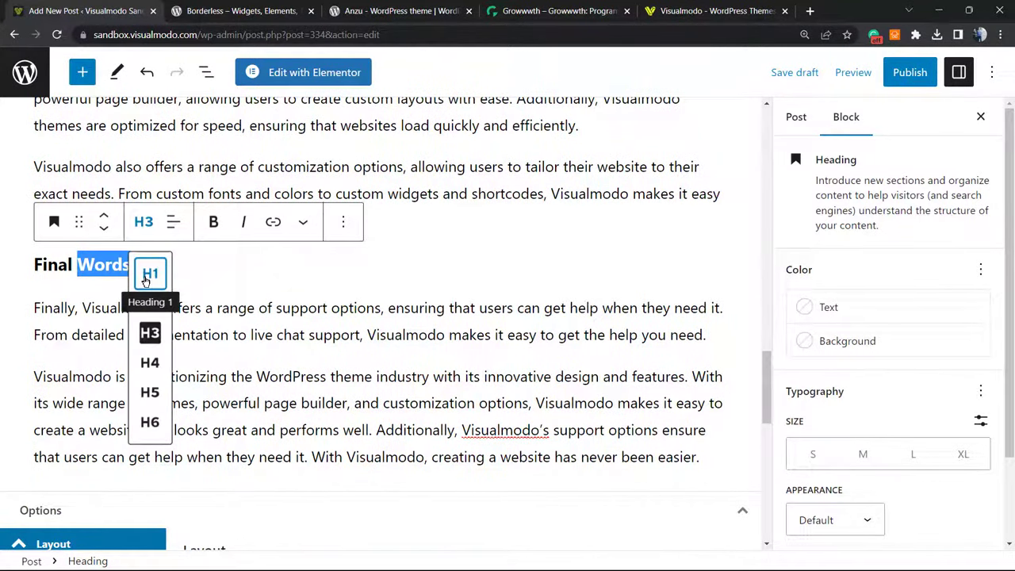
pyautogui.click(150, 302)
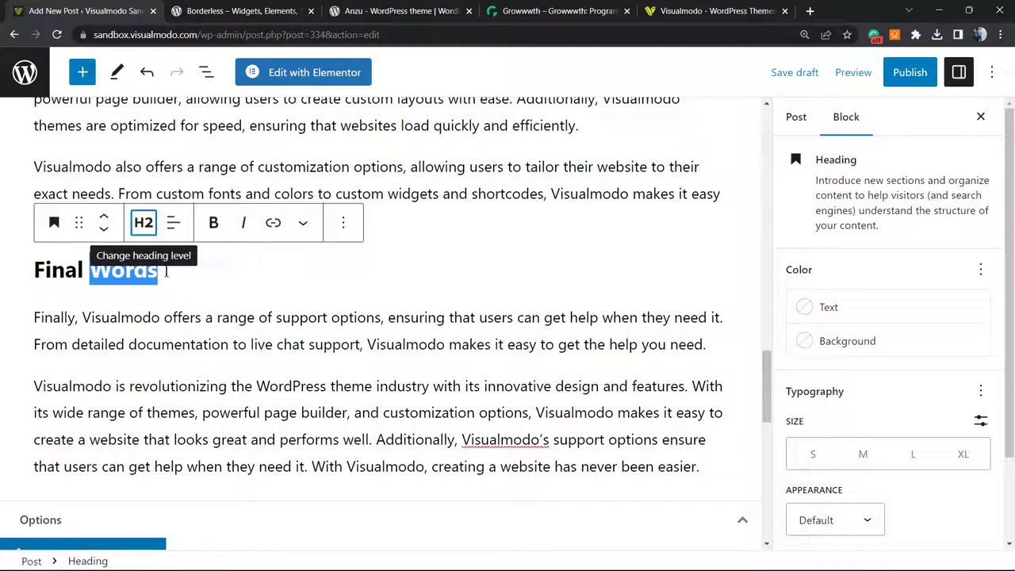
# Check the levels of the "Final Words" heading and the "How Visualmodo is Revolutionizing the WordPress Theme Industry" heading
pyautogui.click(215, 265)
pyautogui.scroll(2, 198, 246)
pyautogui.scroll(4, 186, 234)
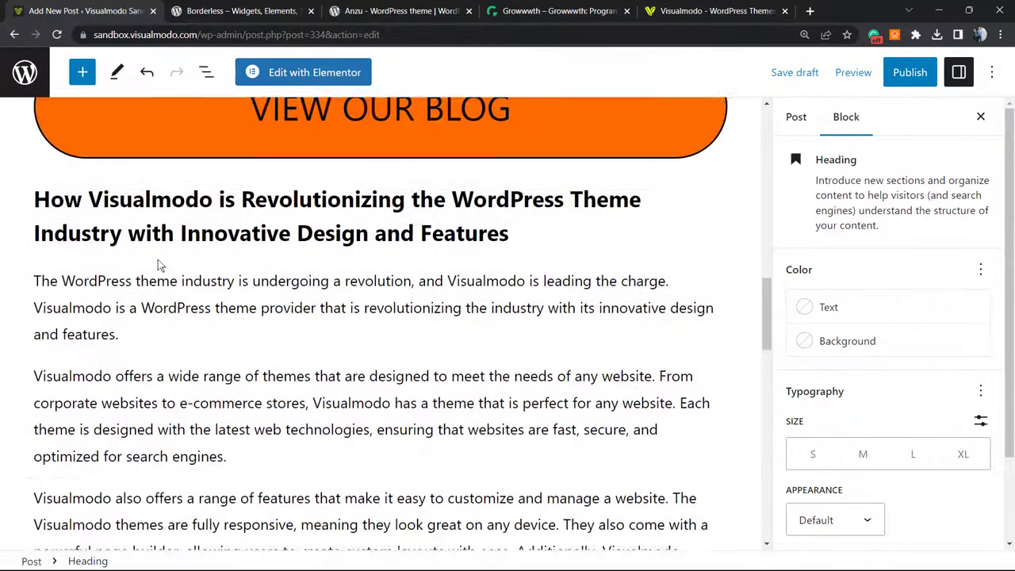
pyautogui.click(158, 325)
pyautogui.scroll(3, 124, 297)
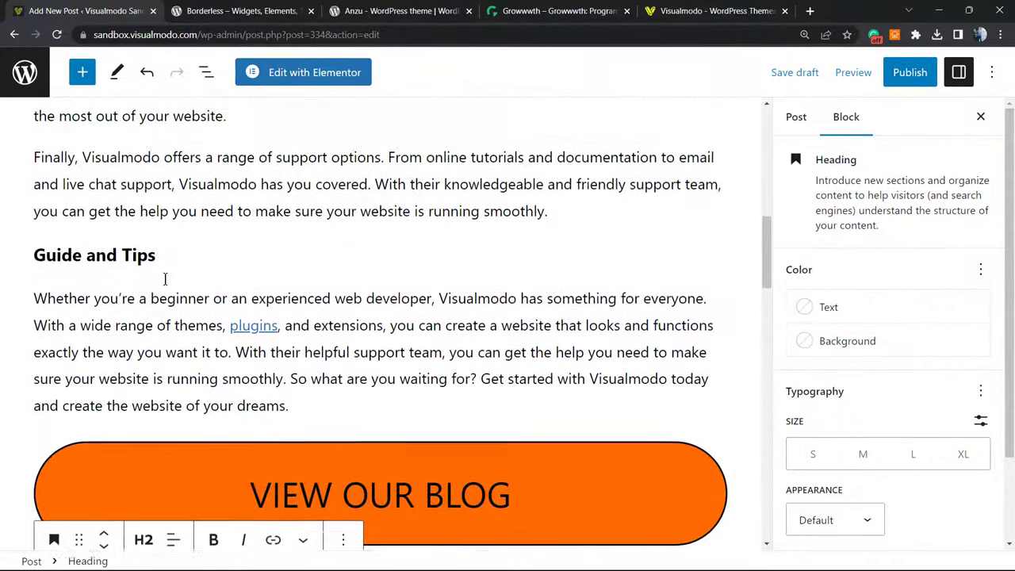
pyautogui.click(124, 297)
pyautogui.click(109, 281)
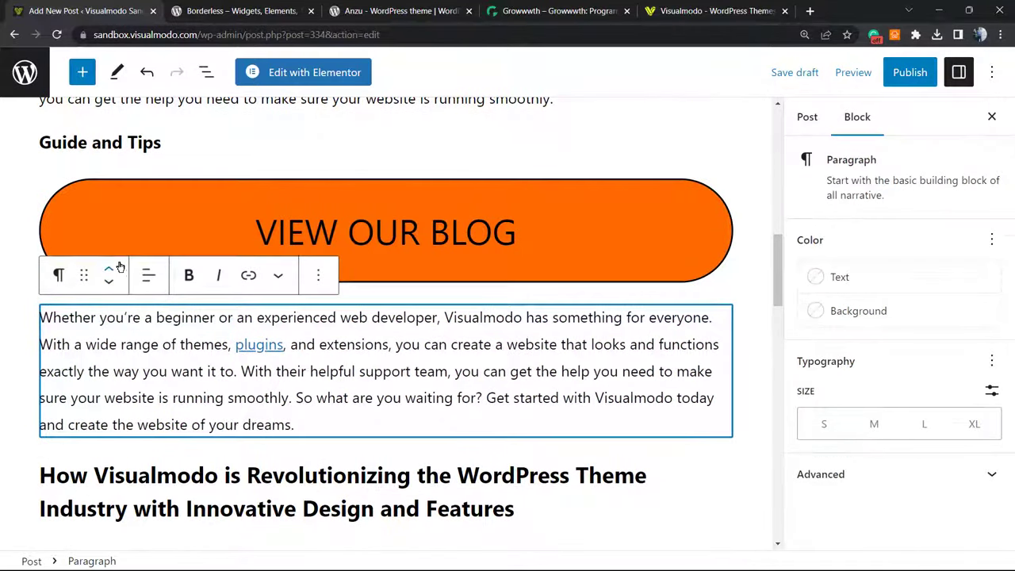
pyautogui.click(117, 268)
pyautogui.click(184, 204)
# Examine the post title "Who Is Visualmodo" and the level of the "Introducing Visualmodo" heading
pyautogui.scroll(6, 184, 208)
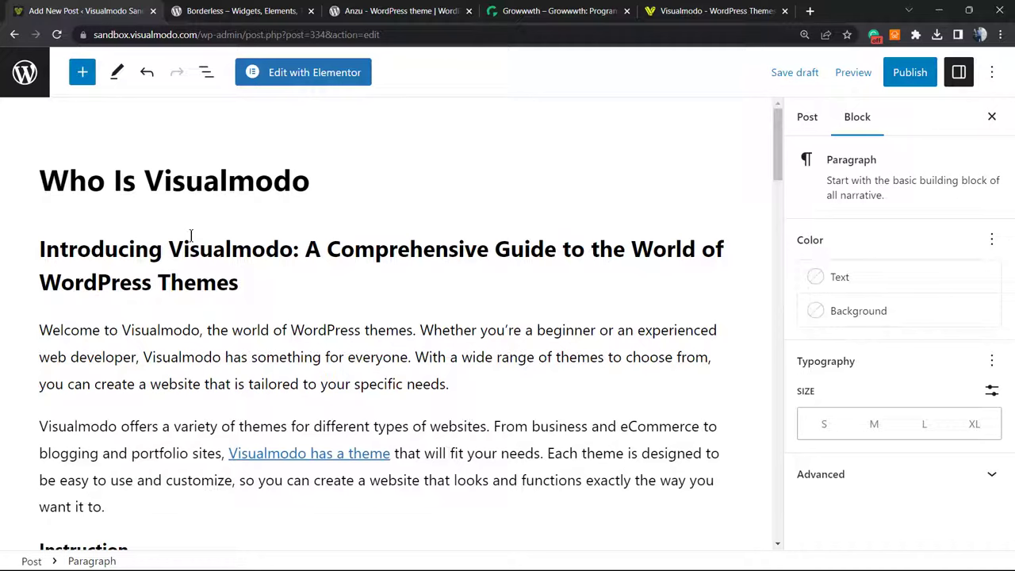
pyautogui.doubleClick(193, 270)
pyautogui.click(193, 269)
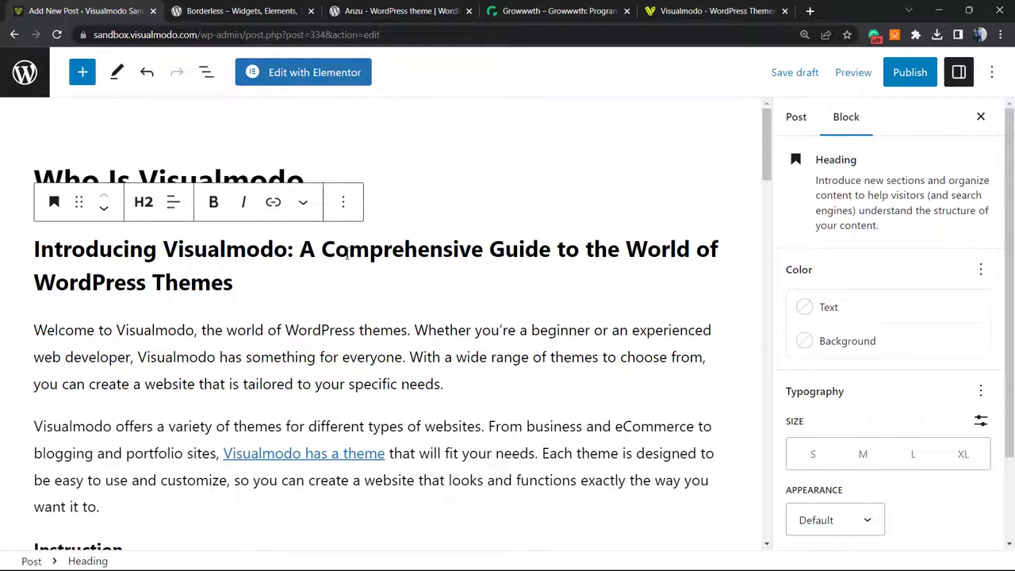
pyautogui.click(436, 178)
pyautogui.doubleClick(224, 188)
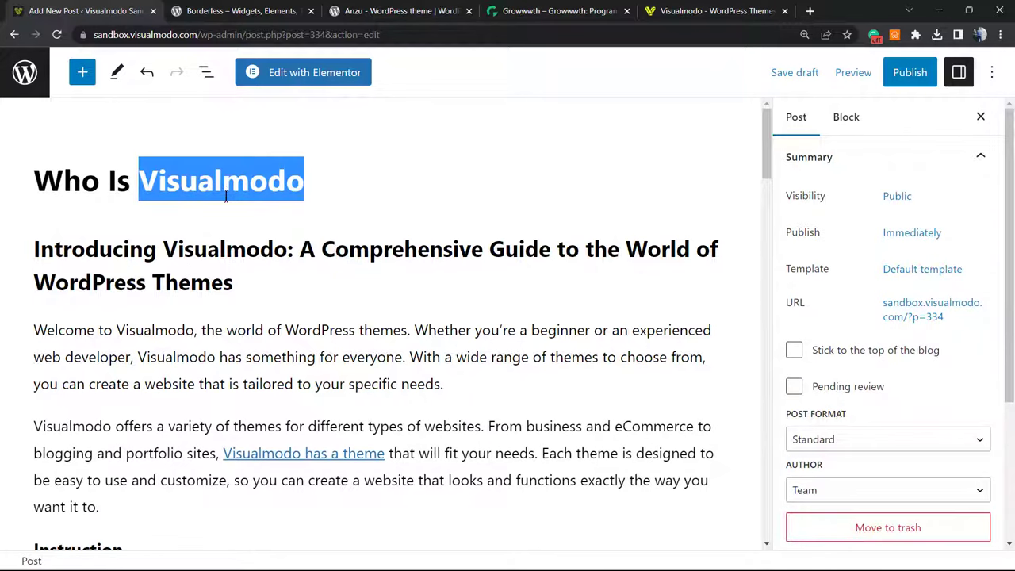
pyautogui.doubleClick(268, 252)
# Review the post's headings from the introduction through "Guide and Tips" down to "Final Words"
pyautogui.scroll(-8, 230, 237)
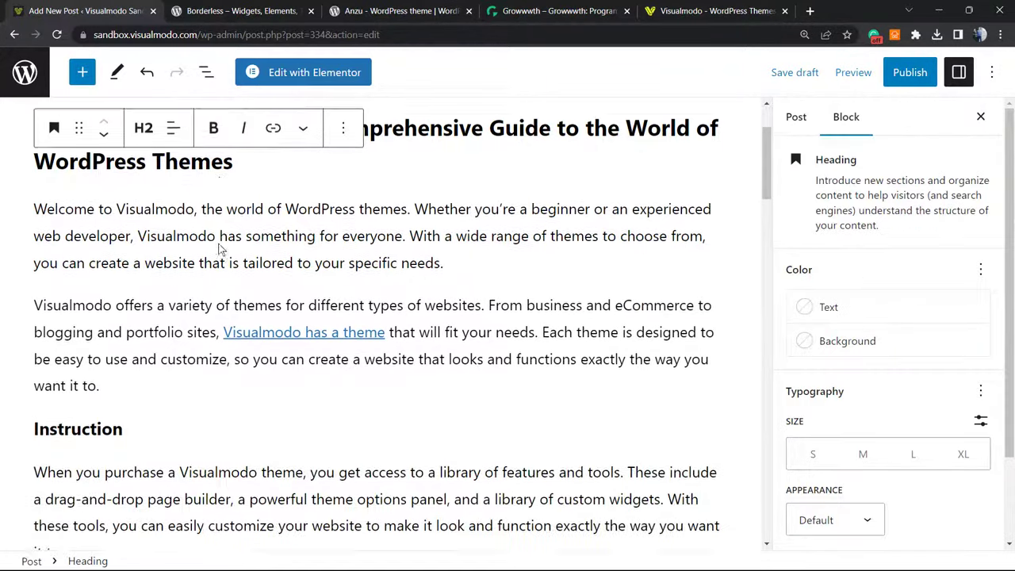
pyautogui.scroll(-1, 194, 242)
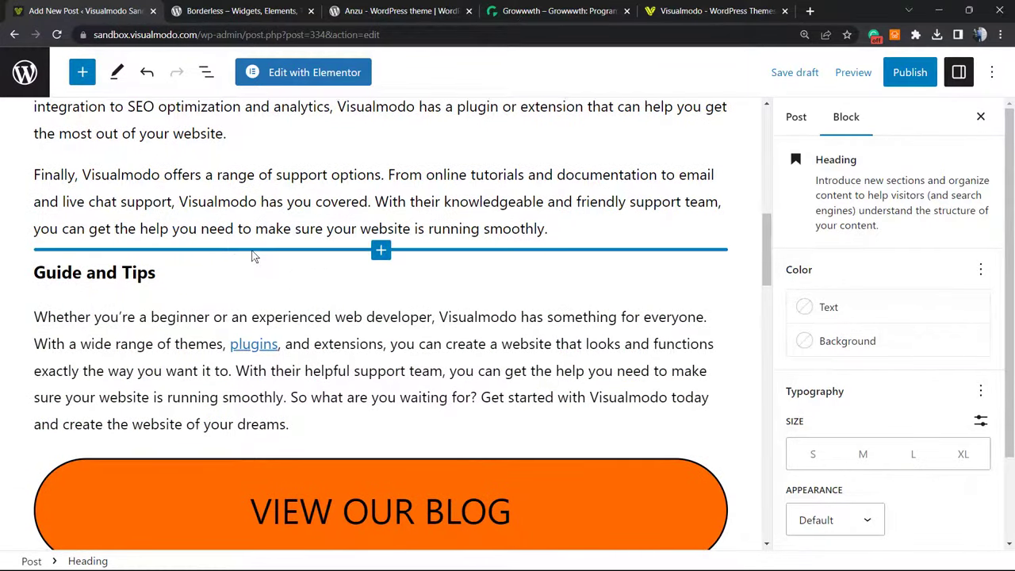
pyautogui.scroll(-4, 252, 250)
pyautogui.scroll(-3, 250, 251)
pyautogui.scroll(2, 247, 258)
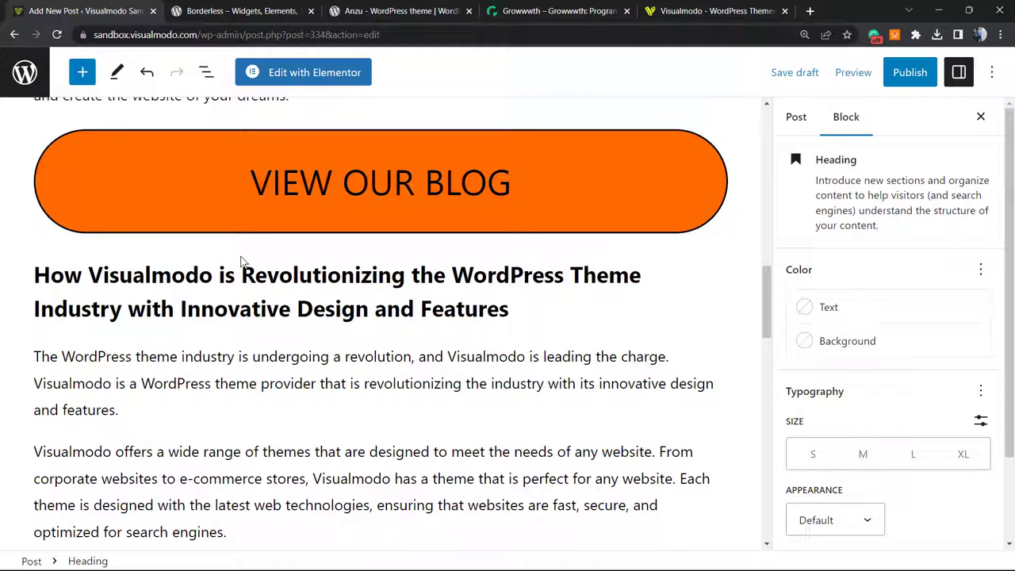
pyautogui.scroll(-4, 234, 259)
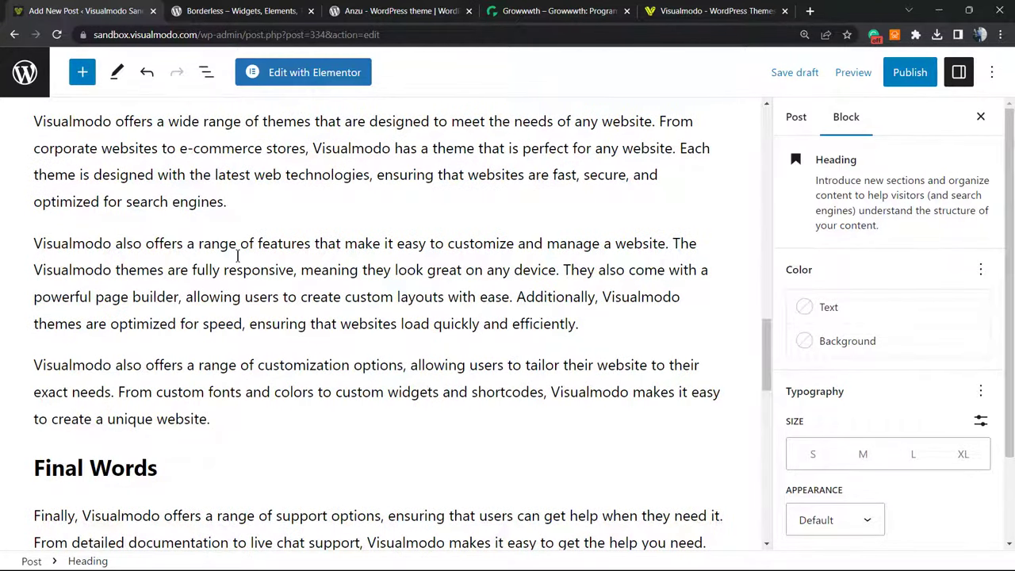
pyautogui.scroll(3, 253, 259)
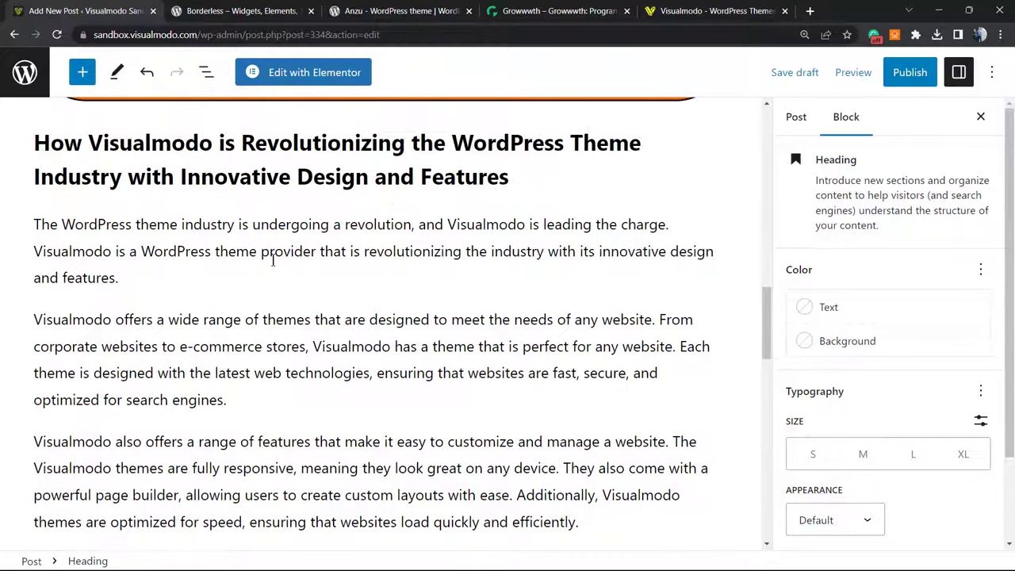
# Review the heading hierarchy back up to the post title, checking the level of the "Instruction" heading
pyautogui.scroll(10, 272, 261)
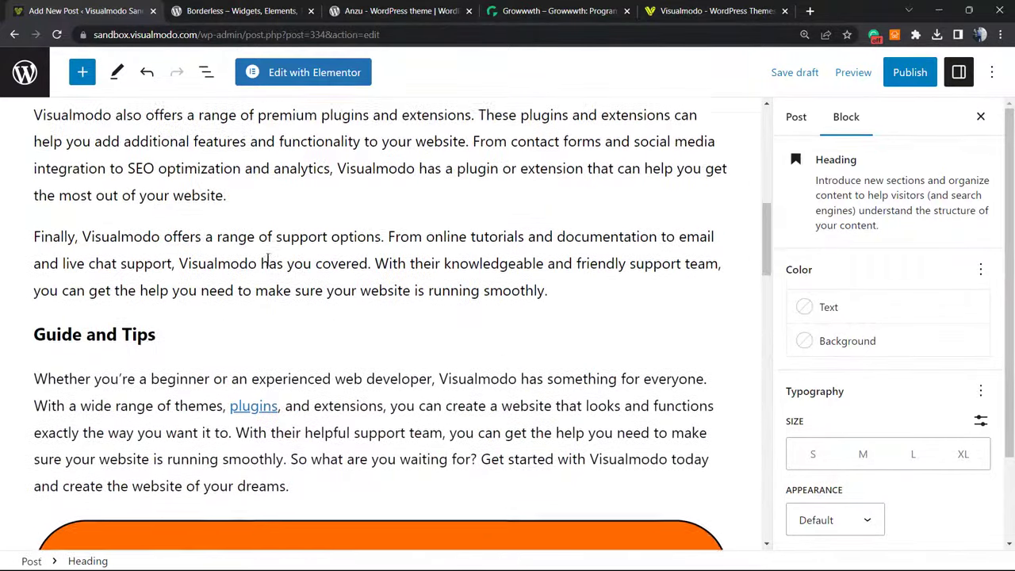
pyautogui.scroll(5, 264, 260)
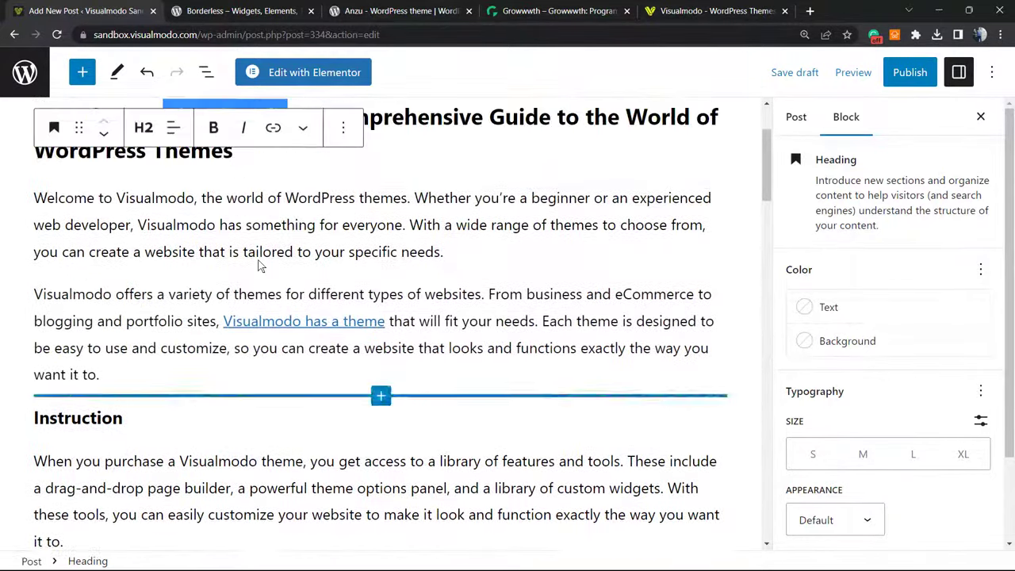
pyautogui.scroll(-2, 187, 298)
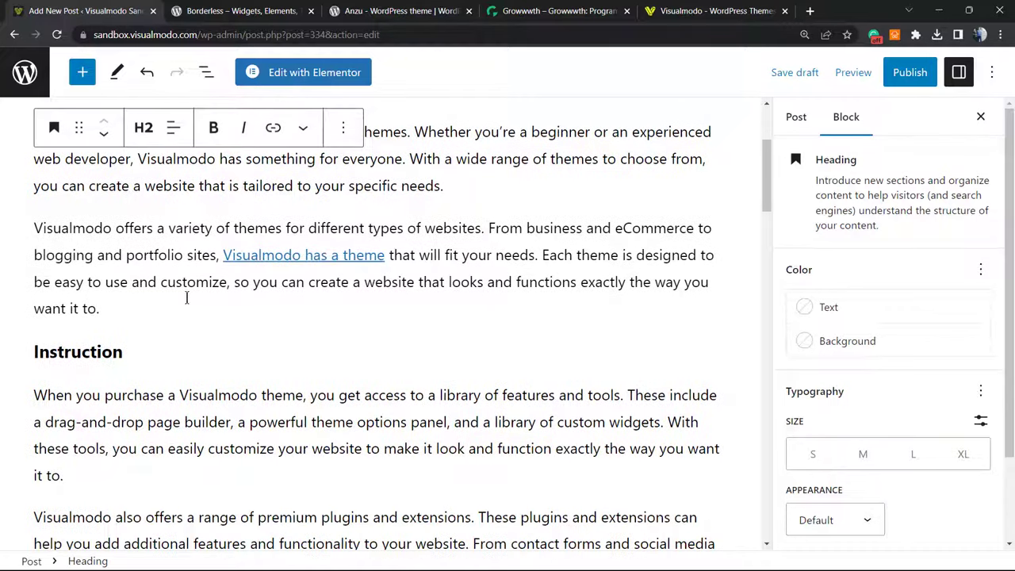
pyautogui.click(118, 351)
pyautogui.scroll(-2, 259, 341)
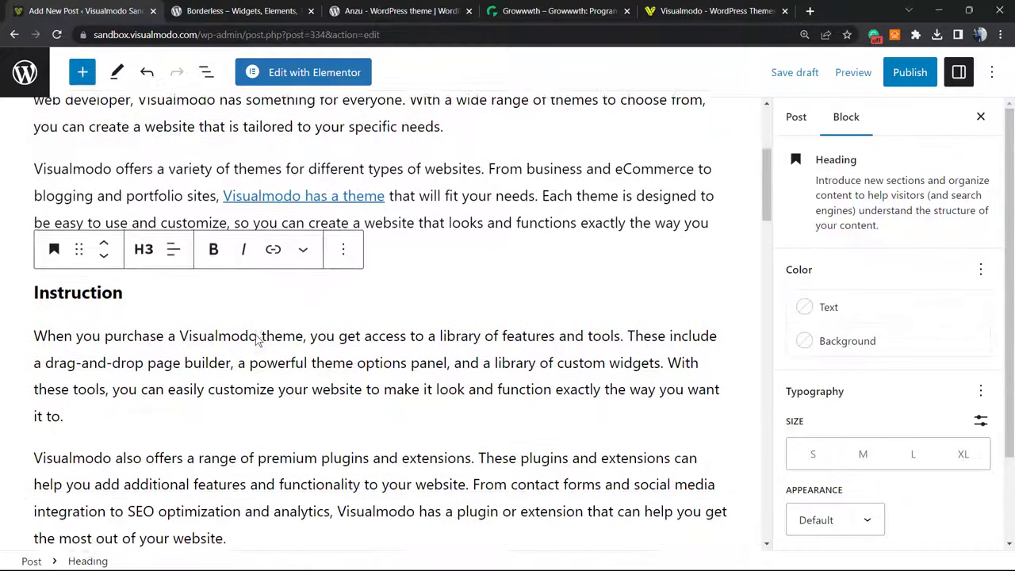
pyautogui.scroll(-1, 255, 329)
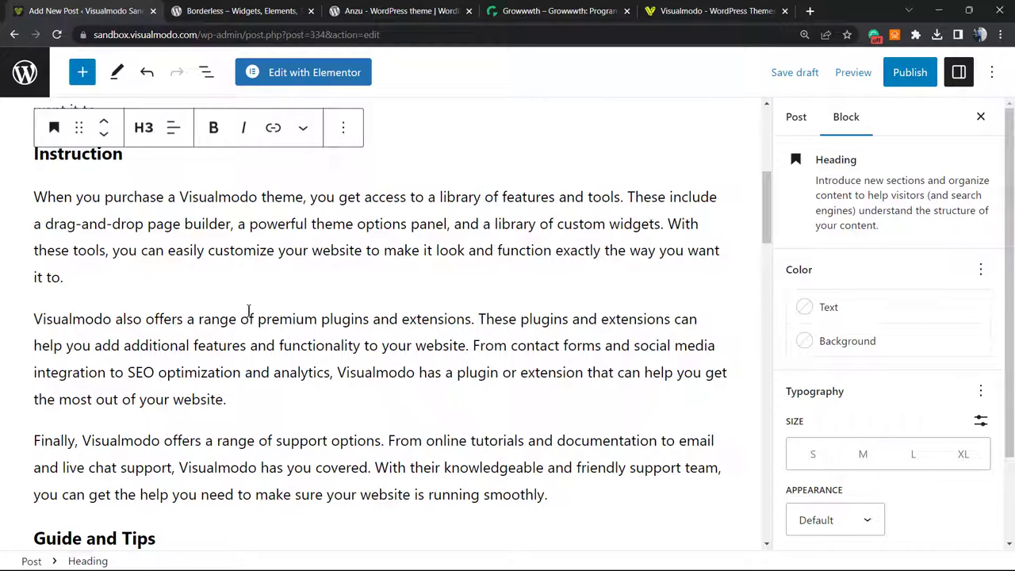
pyautogui.scroll(6, 249, 311)
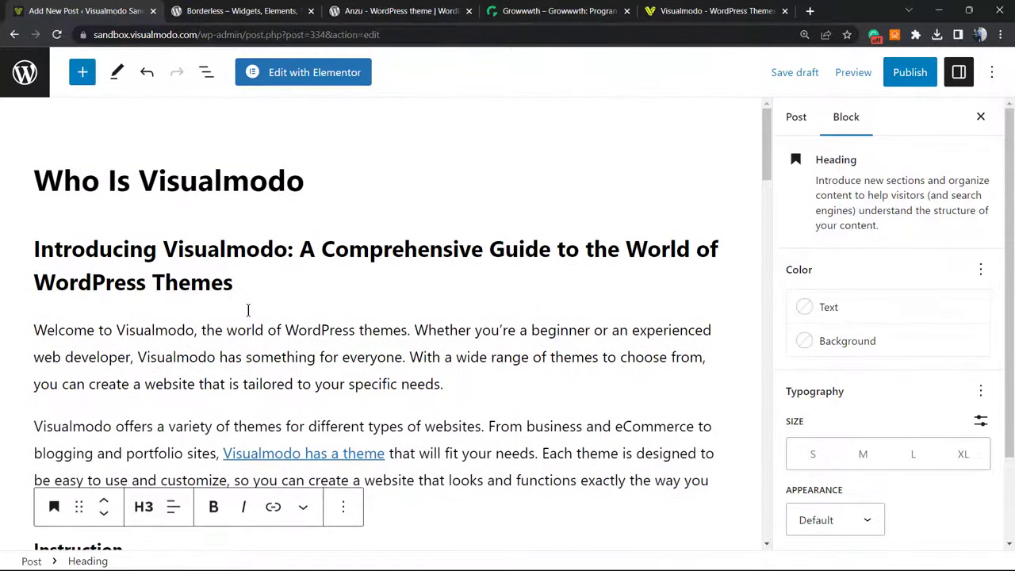
# Set the text color of the "Introducing Visualmodo" heading to red
pyautogui.moveTo(247, 315)
pyautogui.click(470, 269)
pyautogui.tripleClick(469, 260)
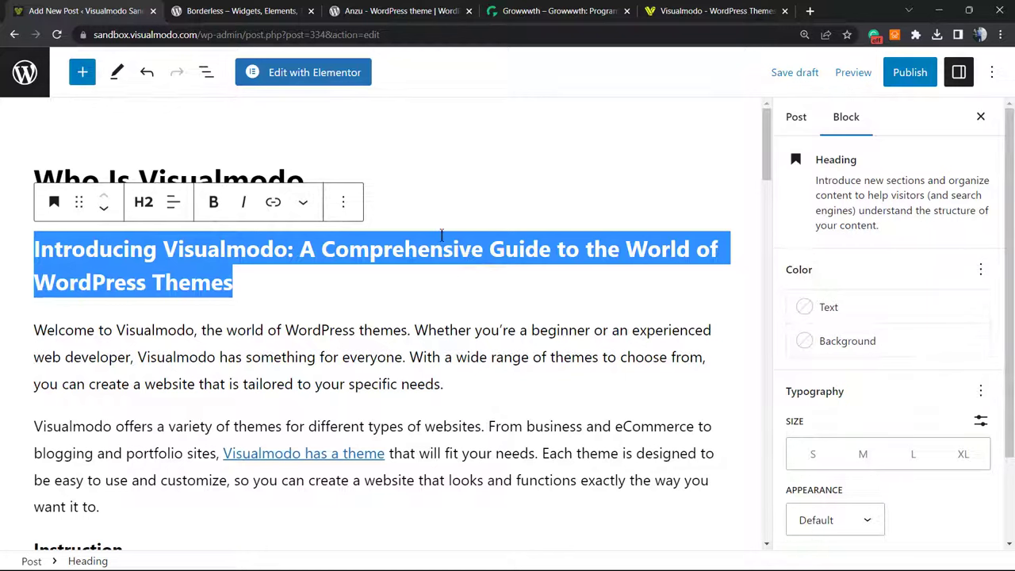
pyautogui.tripleClick(351, 262)
pyautogui.tripleClick(434, 250)
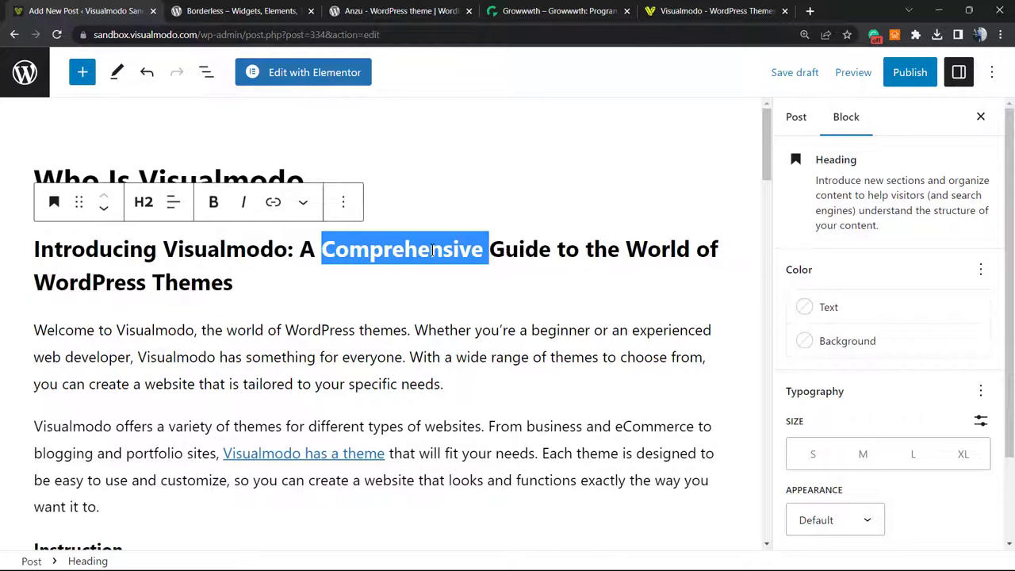
pyautogui.click(861, 308)
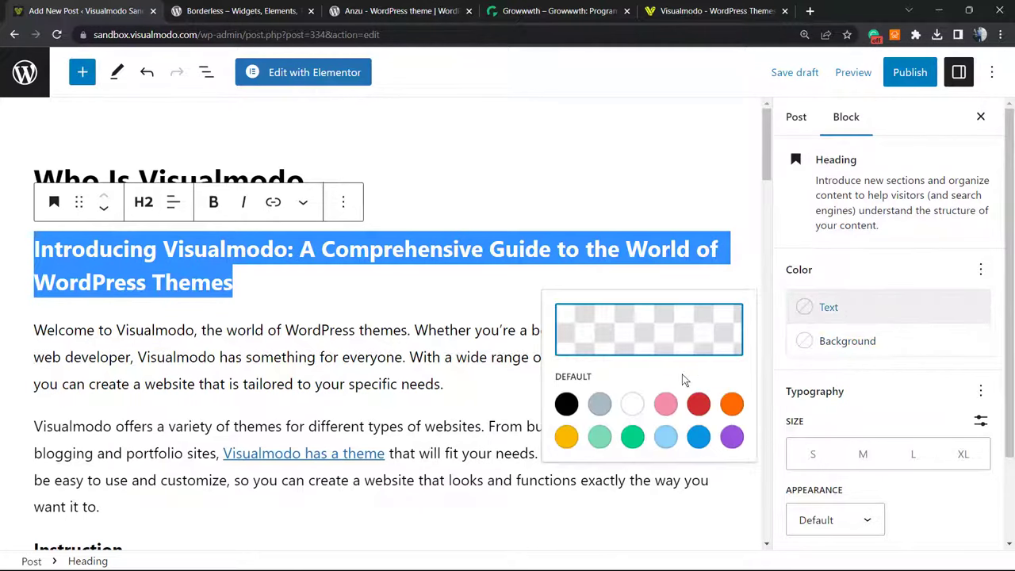
pyautogui.click(702, 409)
# Give the "Introducing Visualmodo" heading a solid bluish-gray background
pyautogui.click(474, 272)
pyautogui.tripleClick(474, 250)
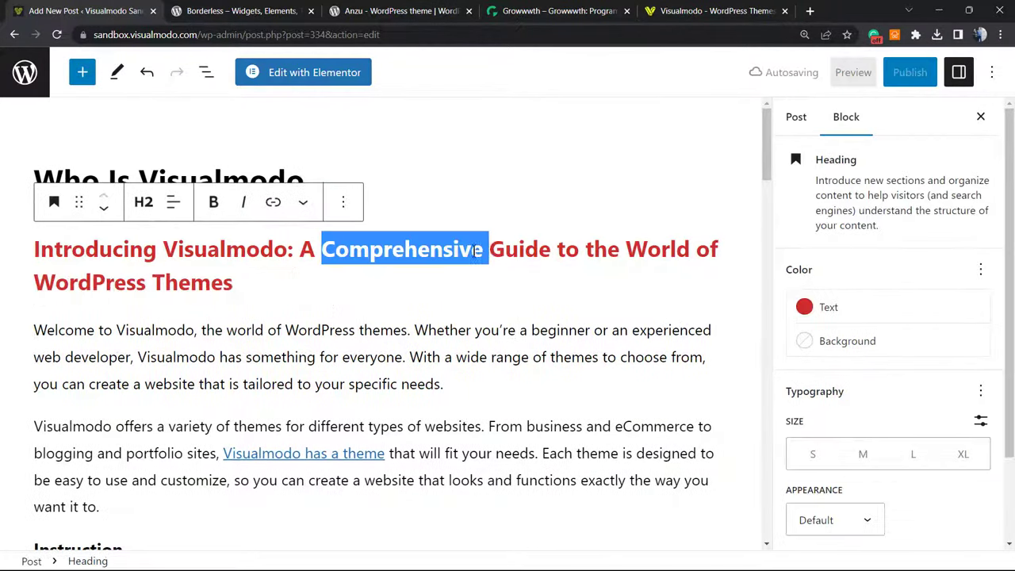
pyautogui.click(830, 341)
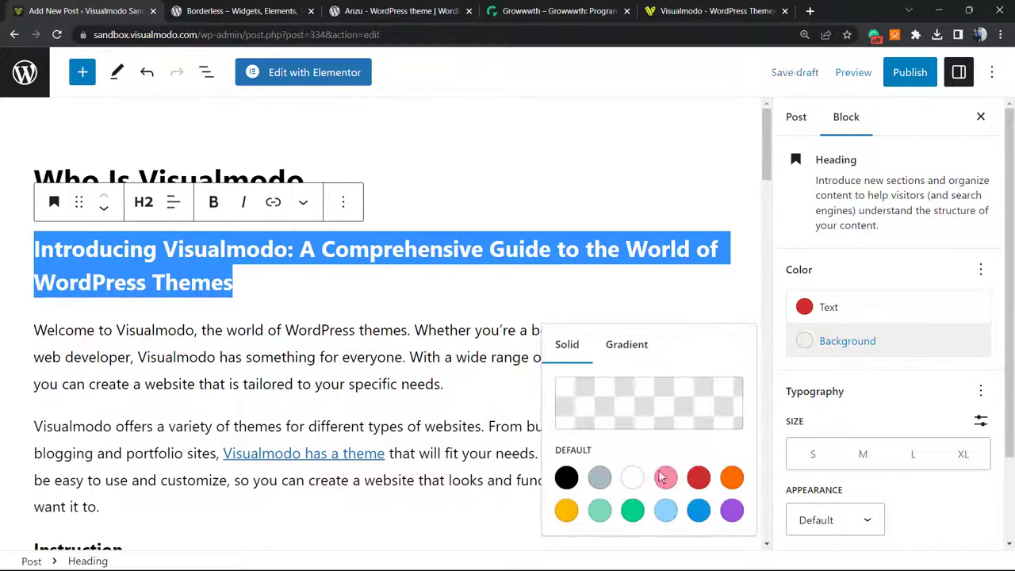
pyautogui.click(599, 477)
pyautogui.click(469, 388)
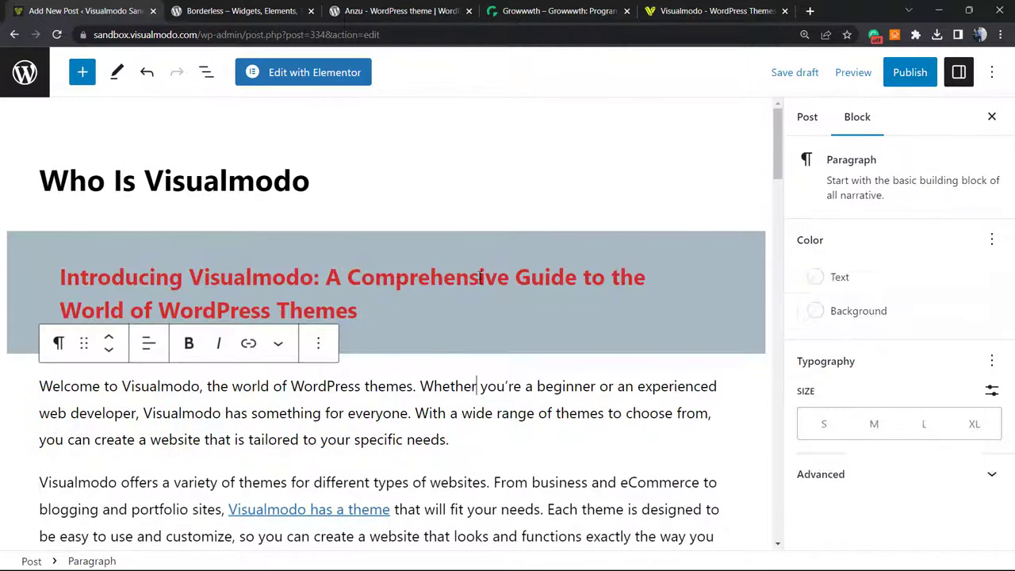
# Set the font size of the "Introducing Visualmodo" heading to Extra Large
pyautogui.tripleClick(480, 275)
pyautogui.scroll(-3, 889, 325)
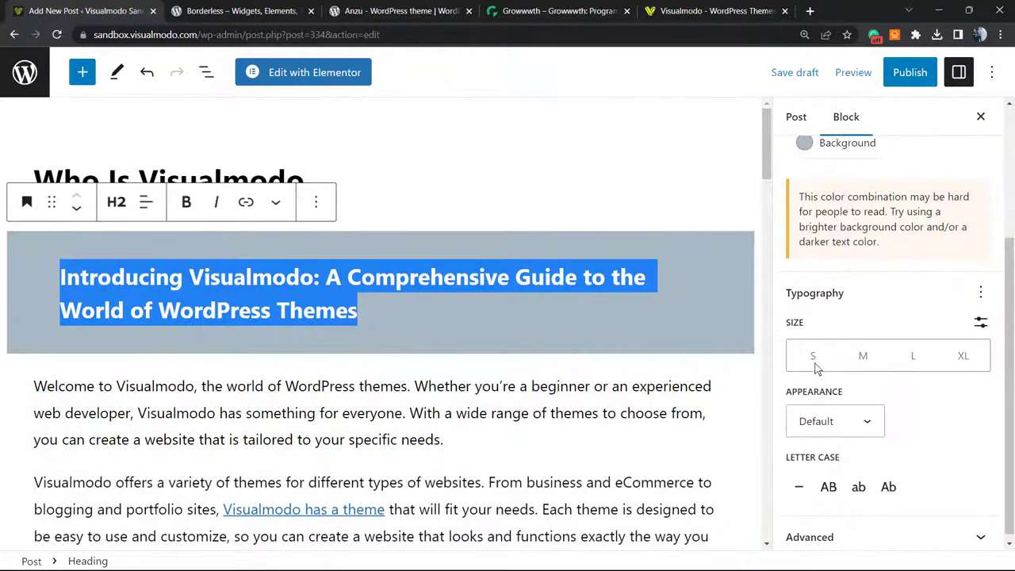
pyautogui.click(957, 358)
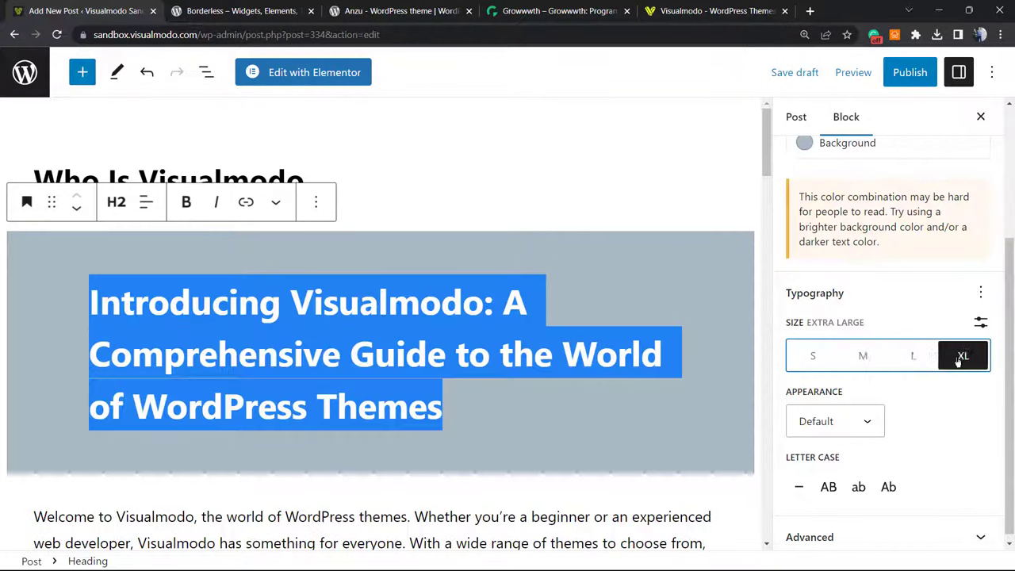
pyautogui.click(912, 357)
pyautogui.click(955, 359)
pyautogui.click(426, 329)
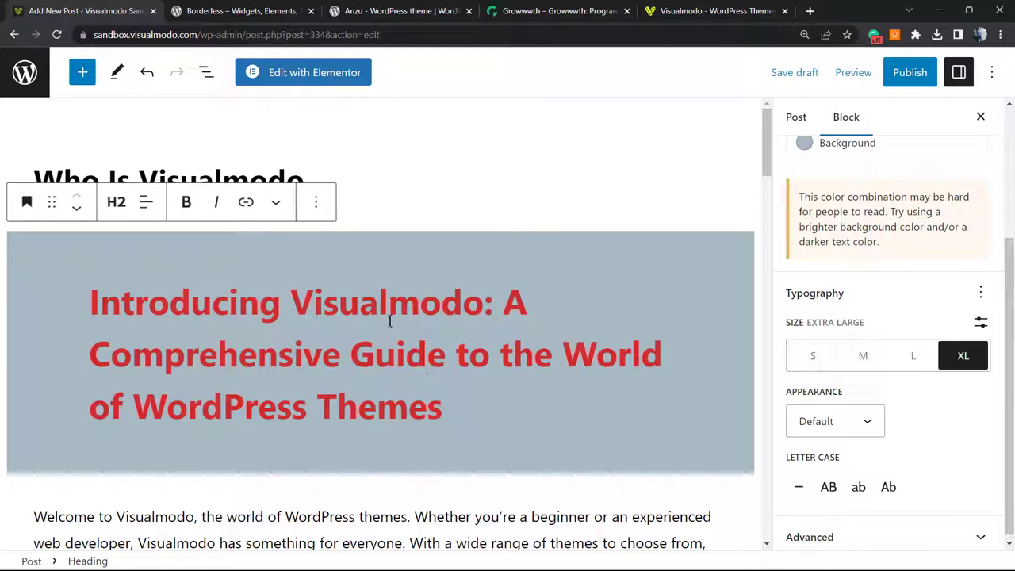
# Try uppercase and lowercase on the "Introducing Visualmodo" heading, and set its letter case to capitalized (Ab)
pyautogui.tripleClick(388, 320)
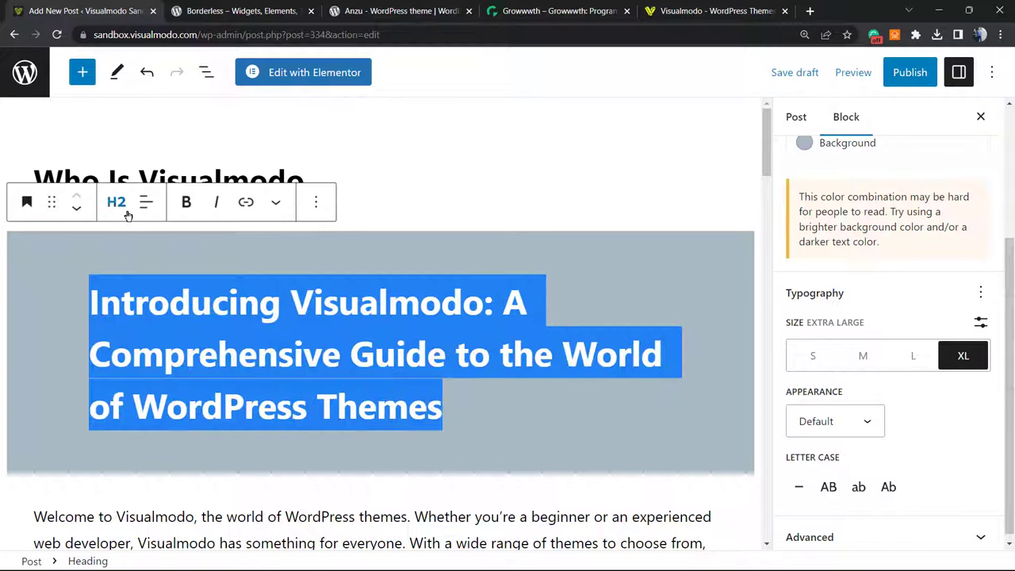
pyautogui.scroll(-1, 793, 420)
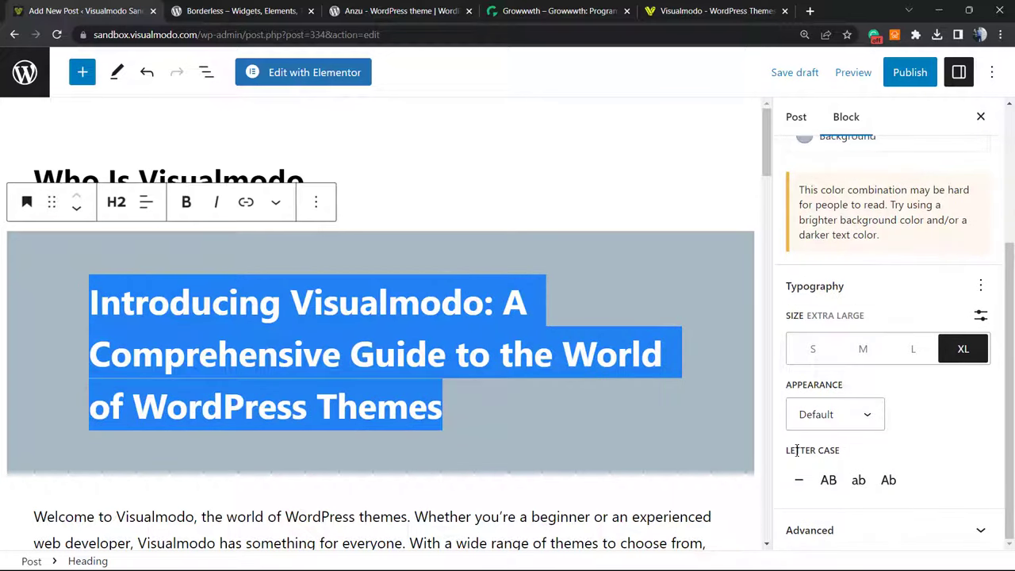
pyautogui.click(828, 480)
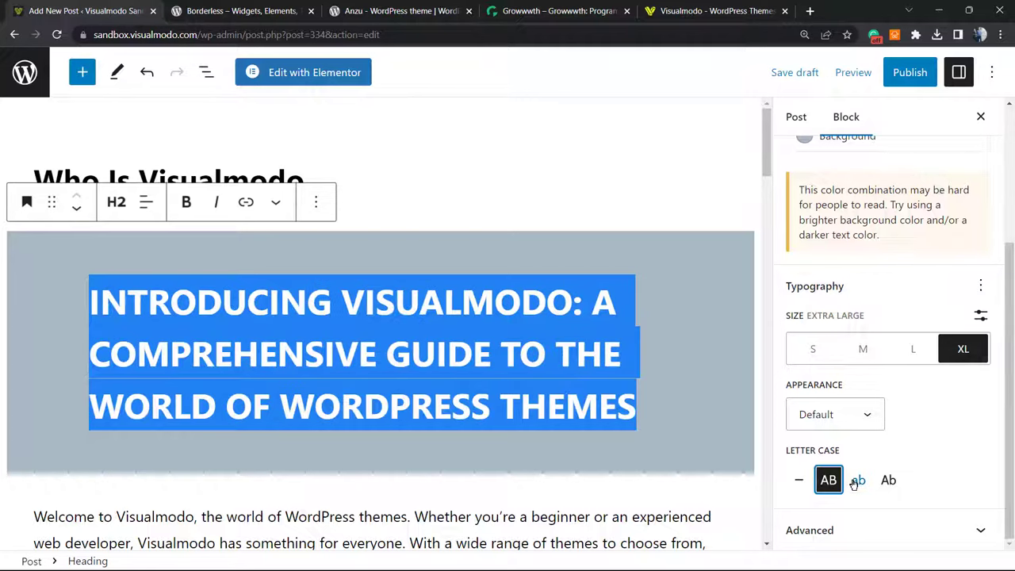
pyautogui.click(856, 481)
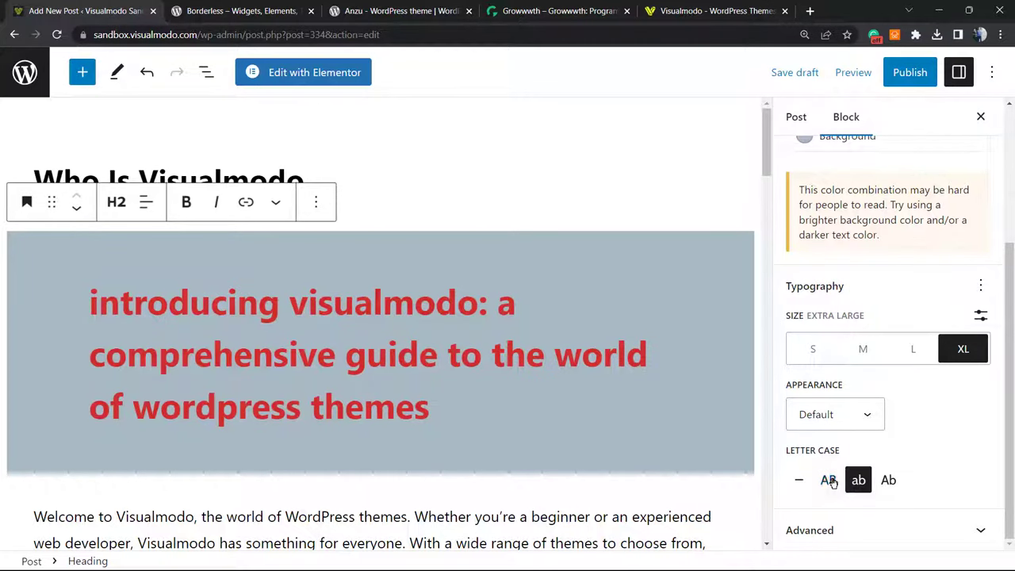
pyautogui.click(828, 480)
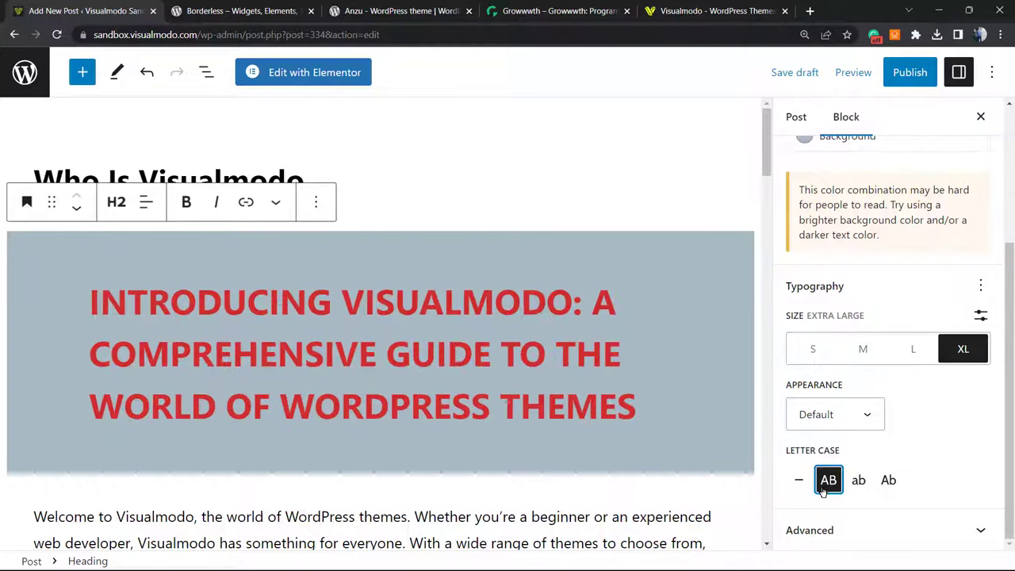
pyautogui.click(888, 481)
pyautogui.scroll(-3, 714, 413)
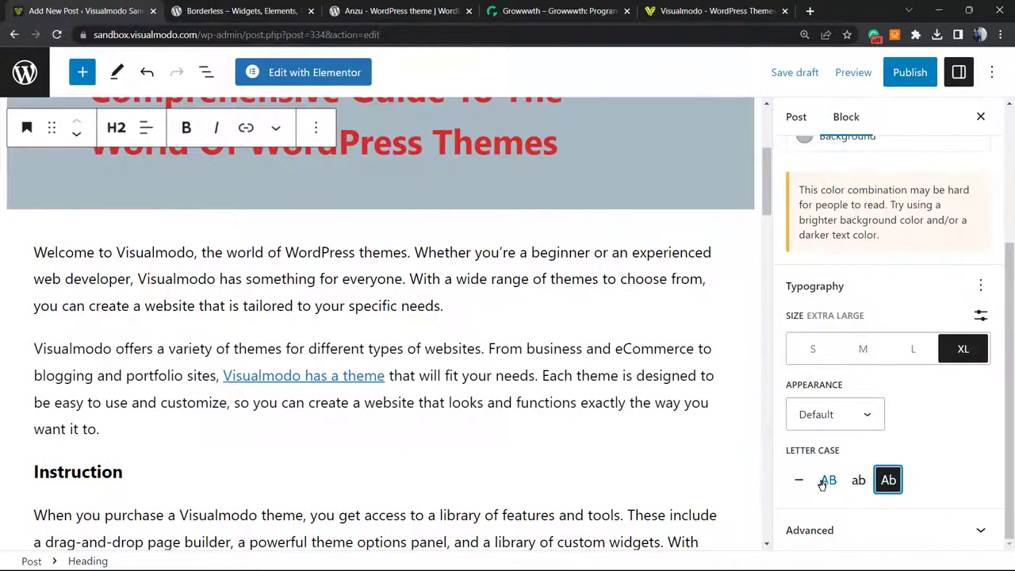
# Examine the HTML anchor and additional CSS class options of the "Introducing Visualmodo" heading
pyautogui.click(809, 529)
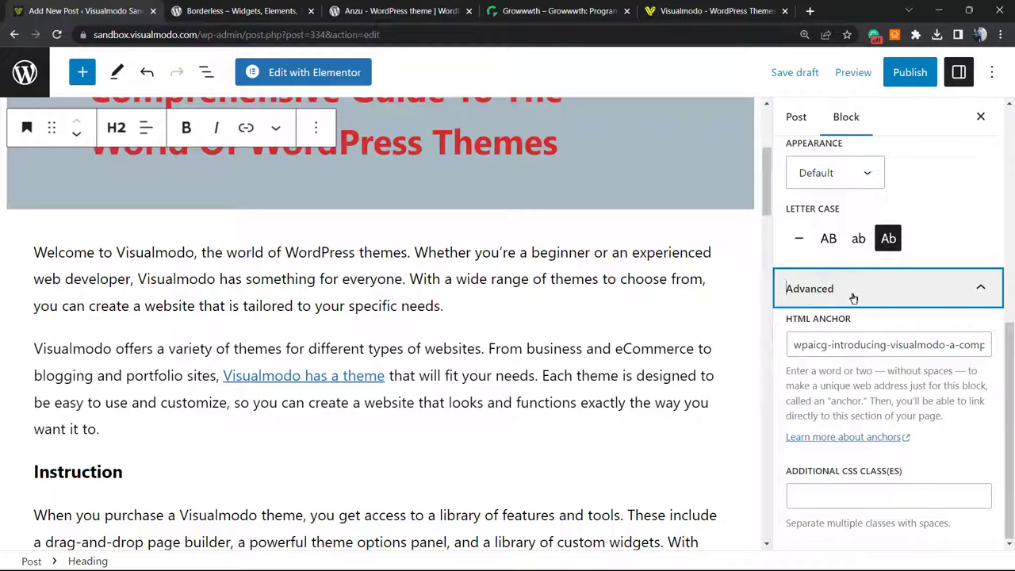
pyautogui.scroll(5, 854, 310)
pyautogui.scroll(3, 396, 315)
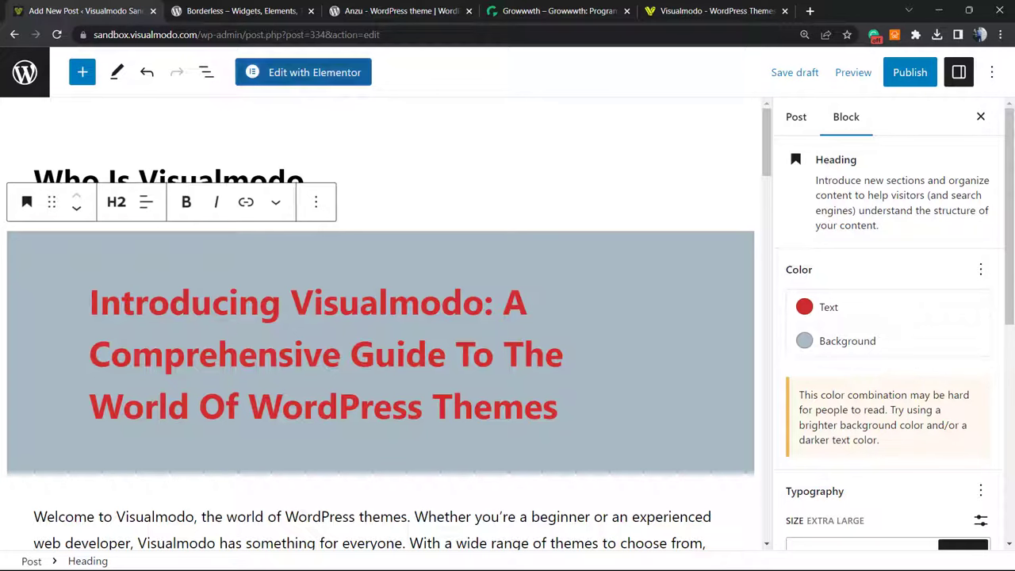
# View the Borderless plugin page on WordPress.org and highlight the plugin's name and the word Widgets in its title
pyautogui.click(276, 6)
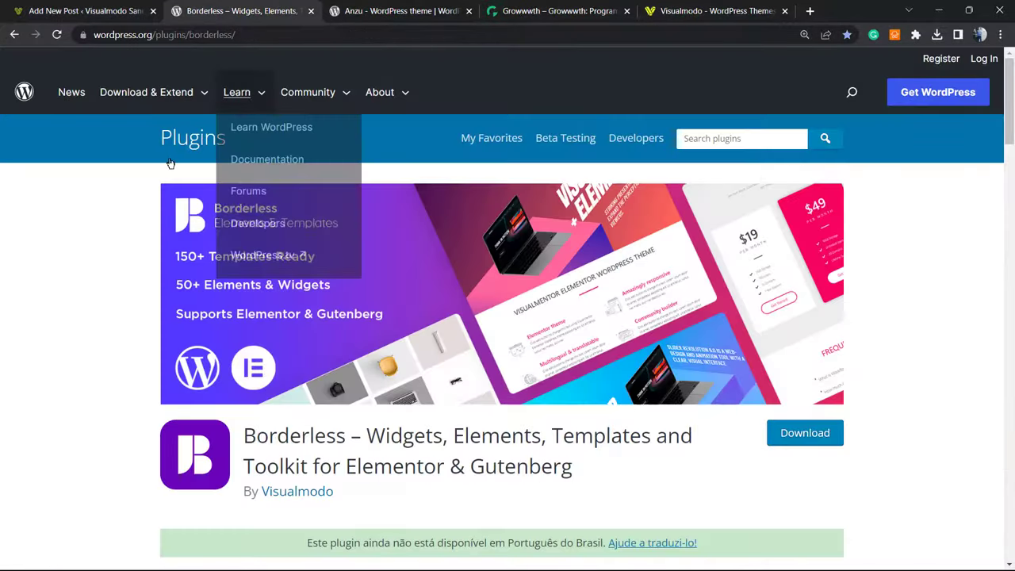
pyautogui.doubleClick(270, 440)
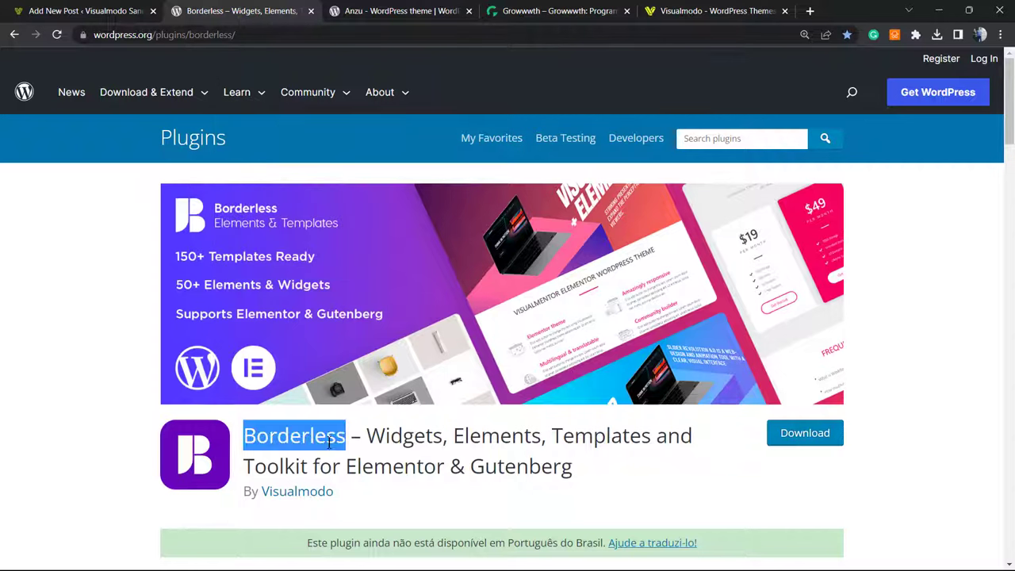
pyautogui.click(401, 435)
pyautogui.doubleClick(402, 436)
pyautogui.doubleClick(476, 436)
pyautogui.doubleClick(405, 436)
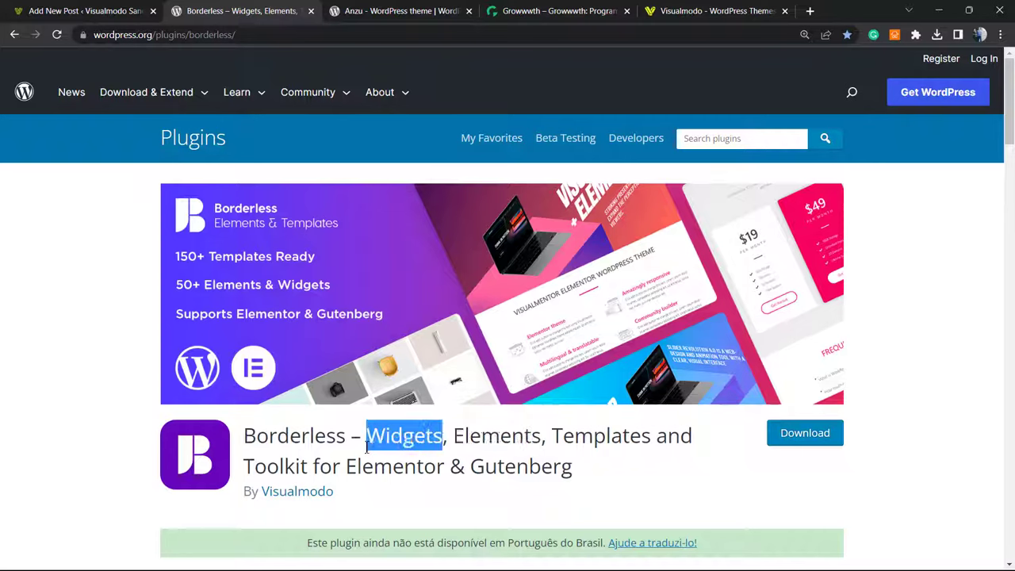
pyautogui.tripleClick(367, 448)
# View the Anzu theme page on WordPress.org and the Growwwth guest posting site, highlighting the main title of each
pyautogui.click(419, 9)
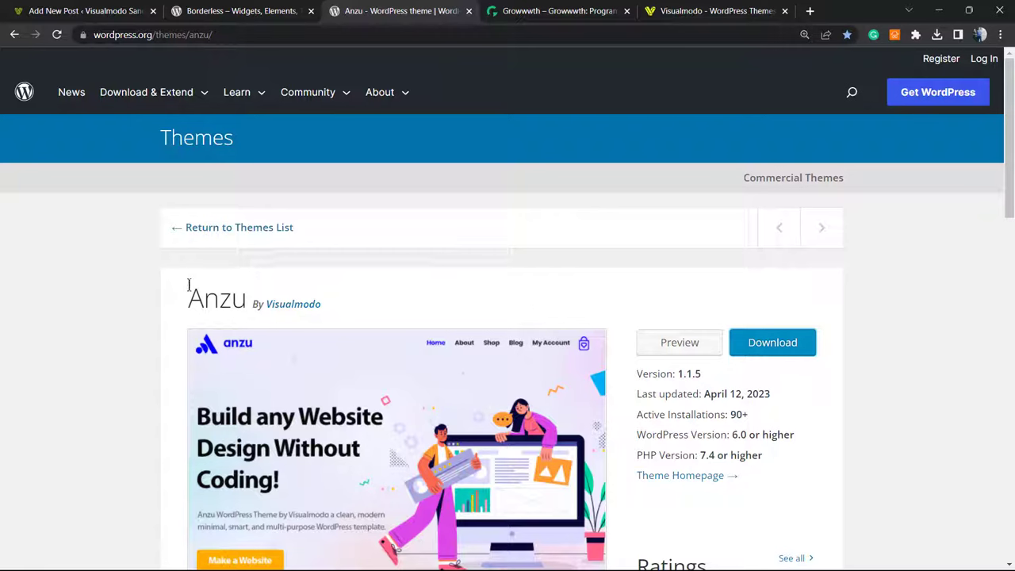
pyautogui.doubleClick(220, 298)
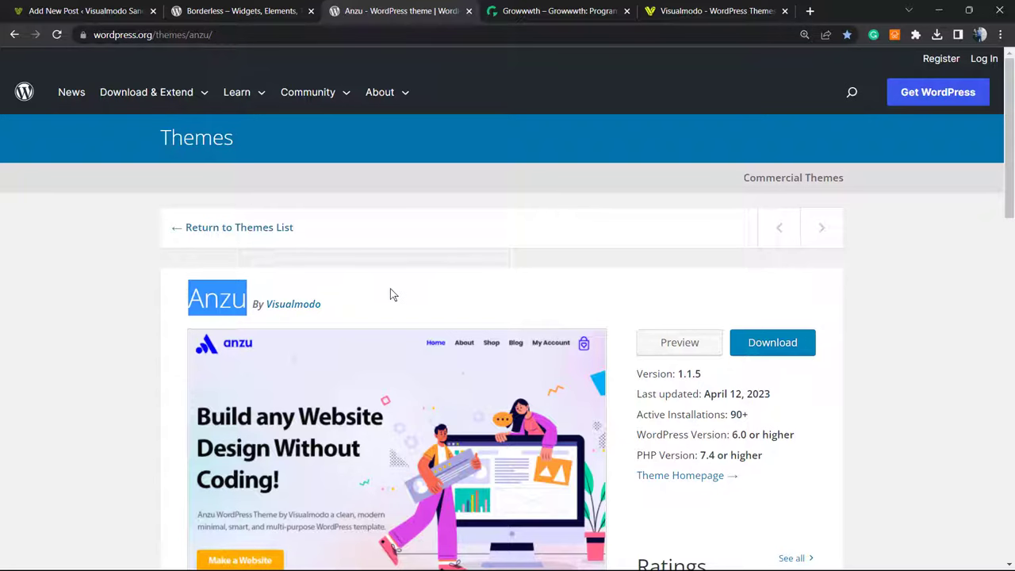
pyautogui.click(489, 8)
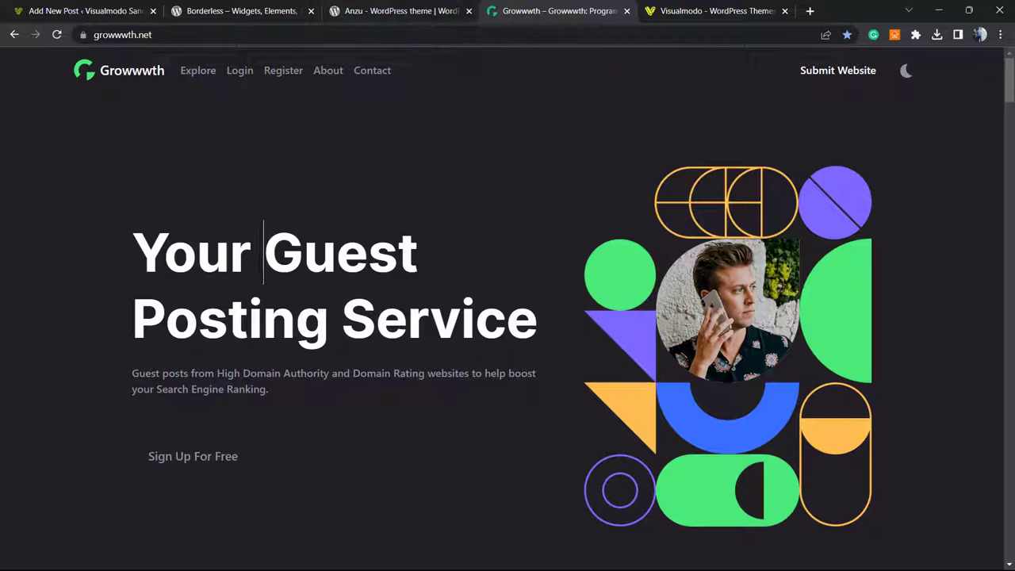
pyautogui.doubleClick(263, 262)
pyautogui.tripleClick(261, 267)
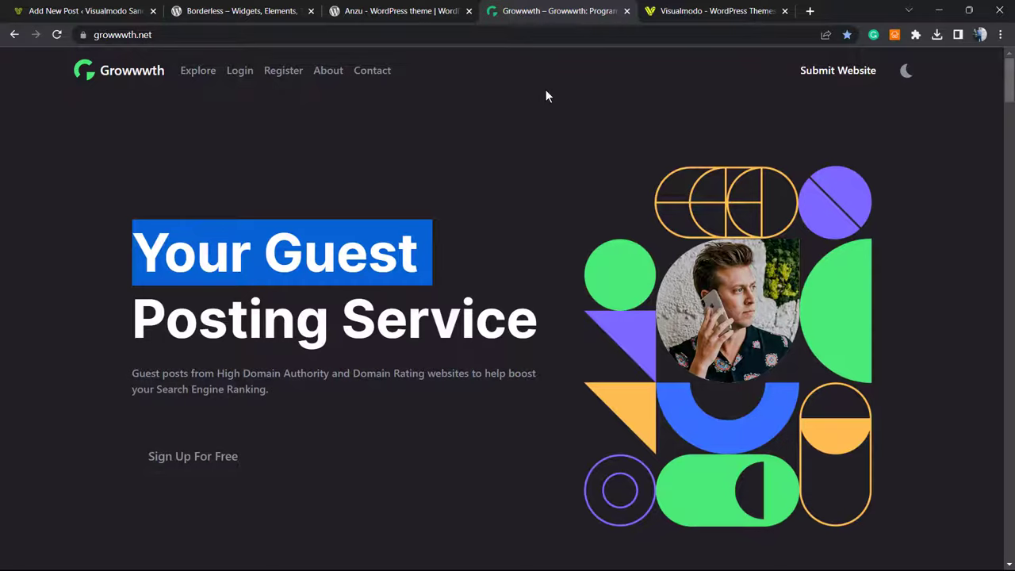
# View the Visualmodo homepage and highlight its "Plugins & Templates" headline
pyautogui.click(646, 10)
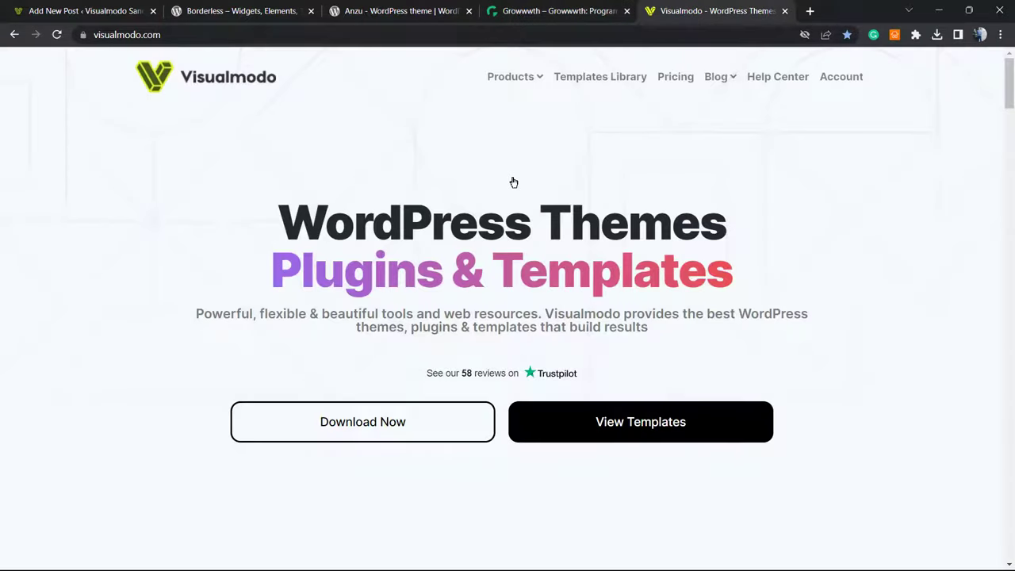
pyautogui.doubleClick(300, 246)
pyautogui.click(300, 245)
pyautogui.tripleClick(301, 242)
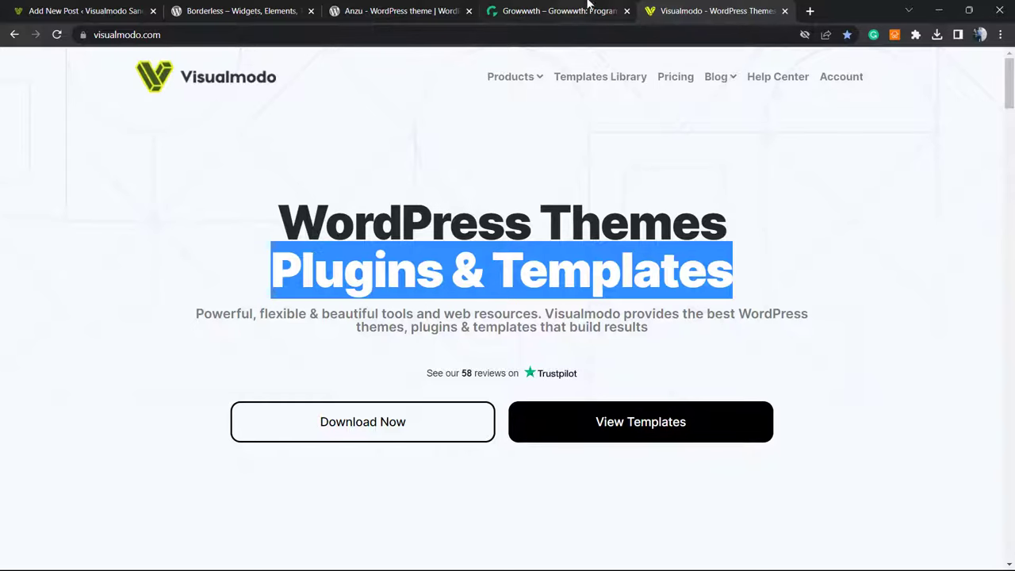
# Open Visualmodo's Templates Library and browse through the range of available website templates
pyautogui.click(611, 81)
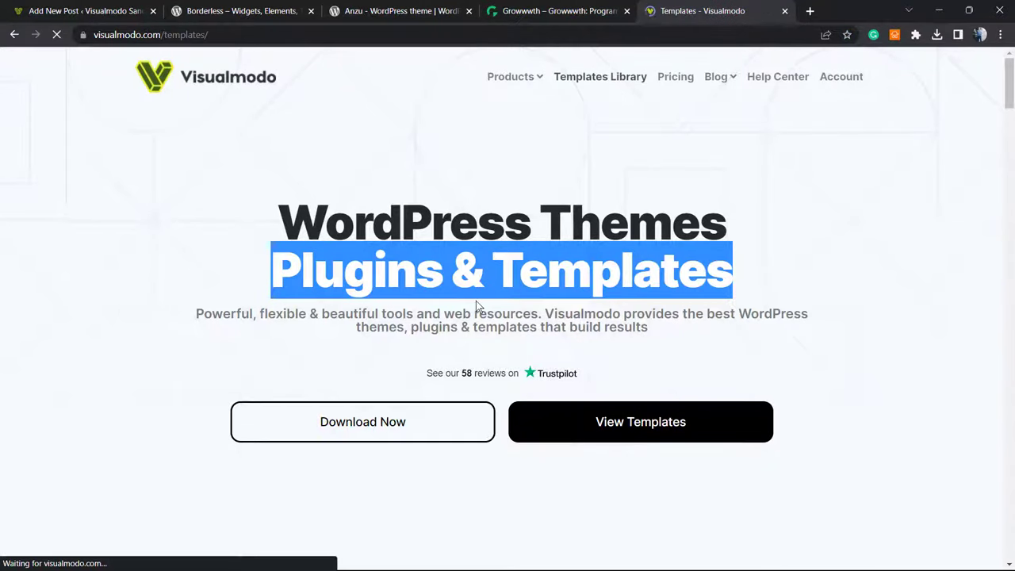
pyautogui.scroll(-10, 474, 305)
pyautogui.scroll(-15, 484, 305)
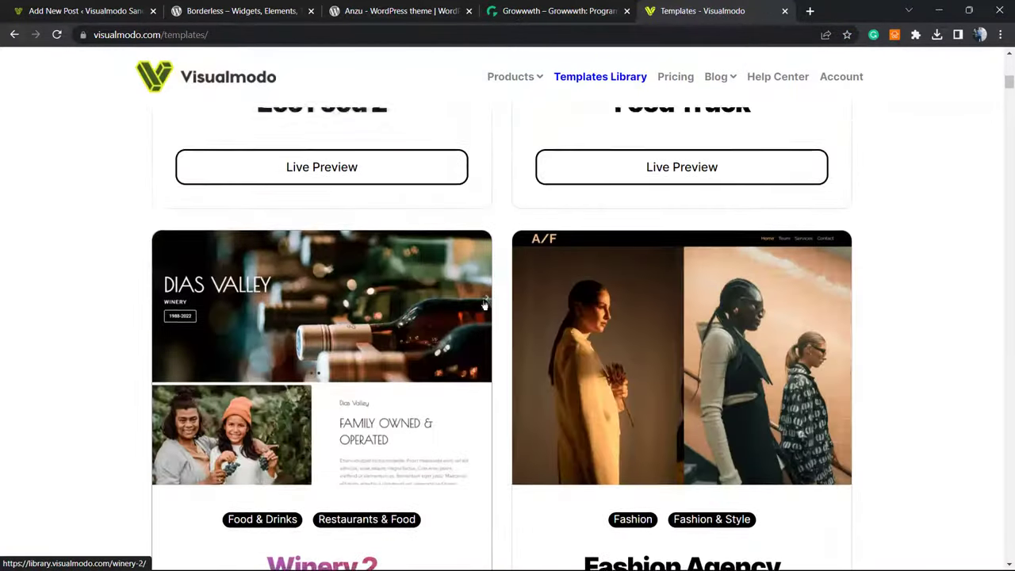
pyautogui.scroll(-15, 485, 306)
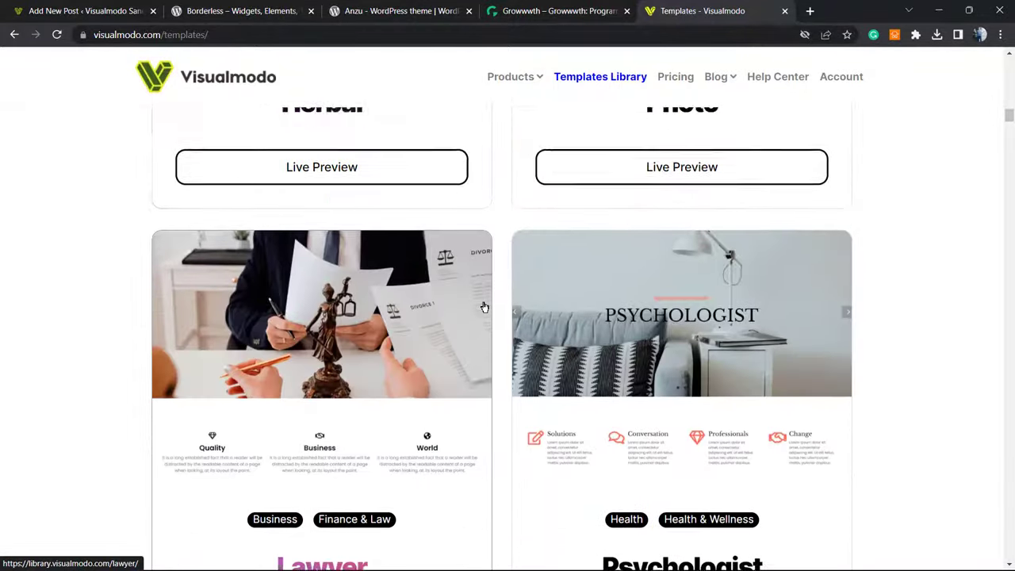
pyautogui.scroll(-15, 484, 306)
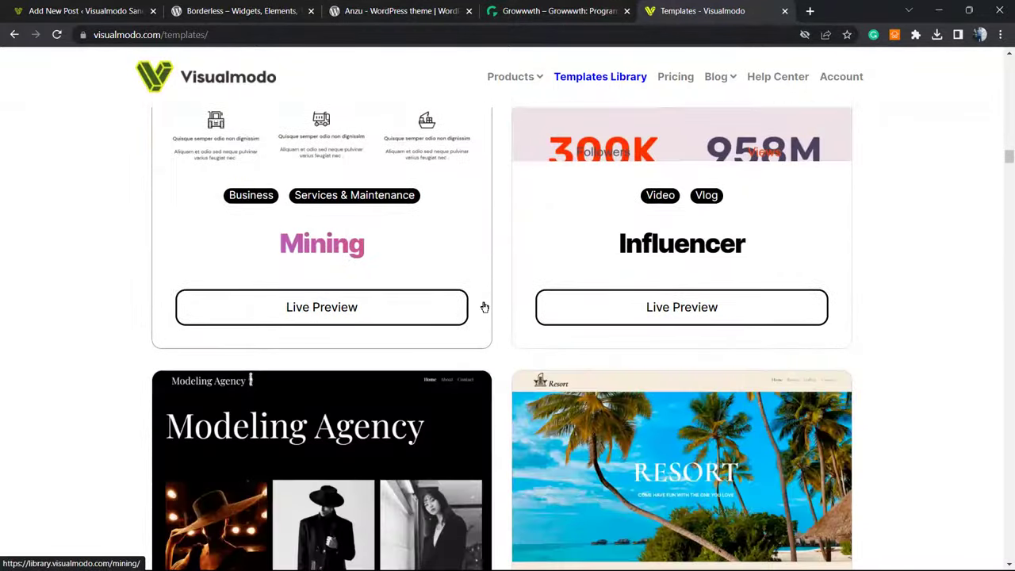
pyautogui.scroll(-15, 485, 307)
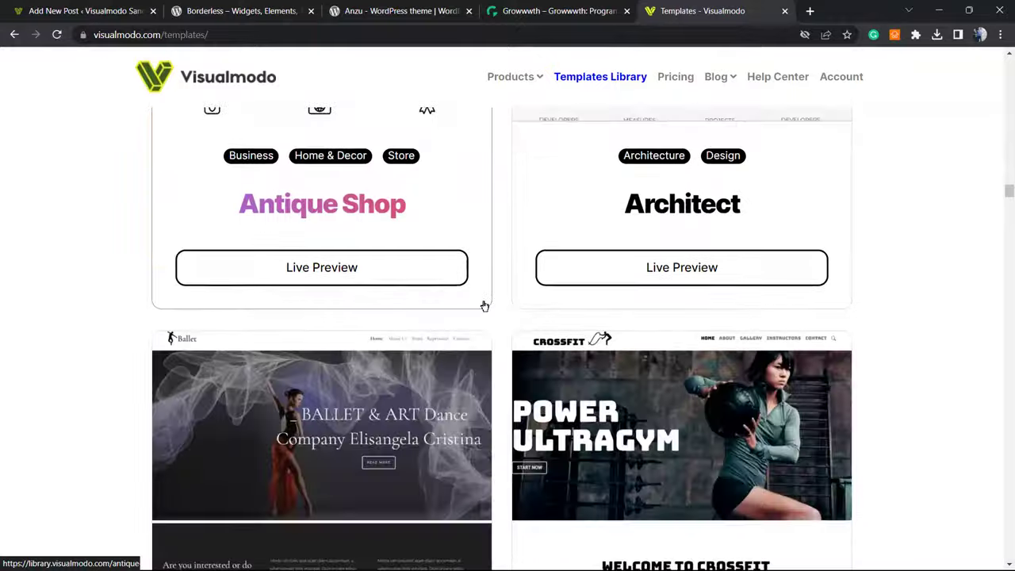
pyautogui.scroll(-10, 485, 306)
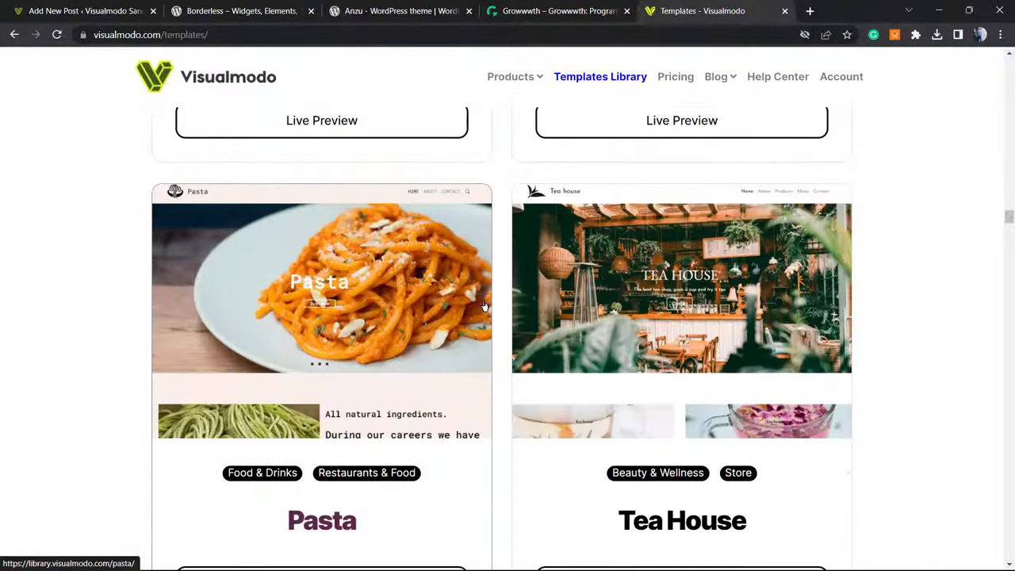
pyautogui.scroll(-7, 485, 306)
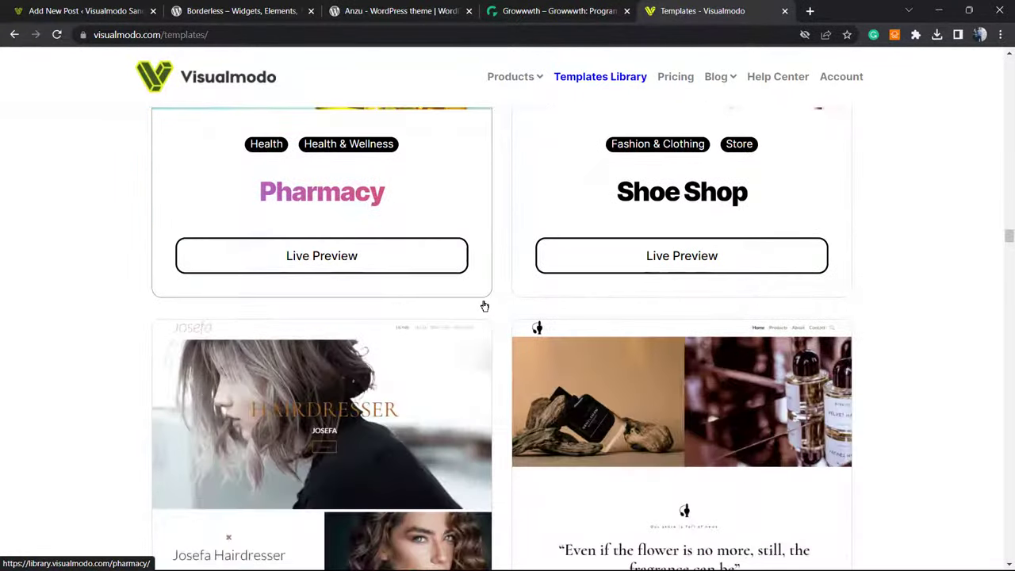
pyautogui.scroll(-6, 489, 311)
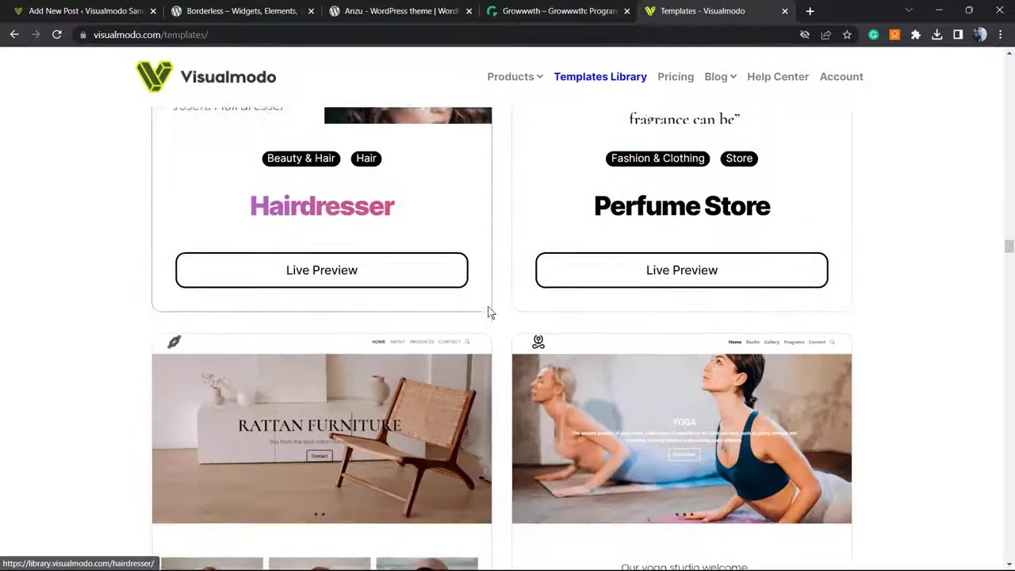
pyautogui.scroll(-3, 489, 311)
pyautogui.scroll(-10, 489, 311)
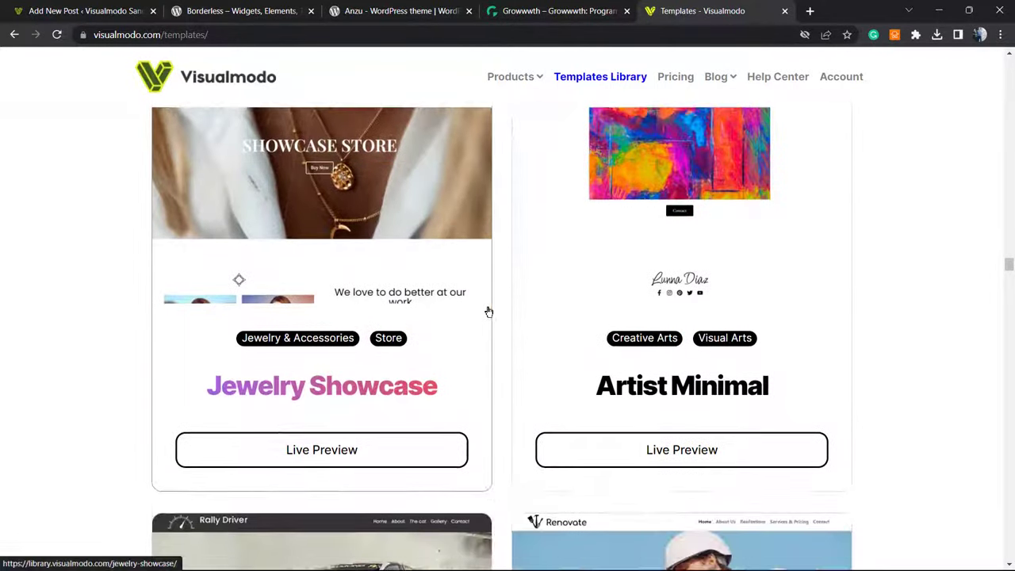
pyautogui.scroll(-5, 492, 297)
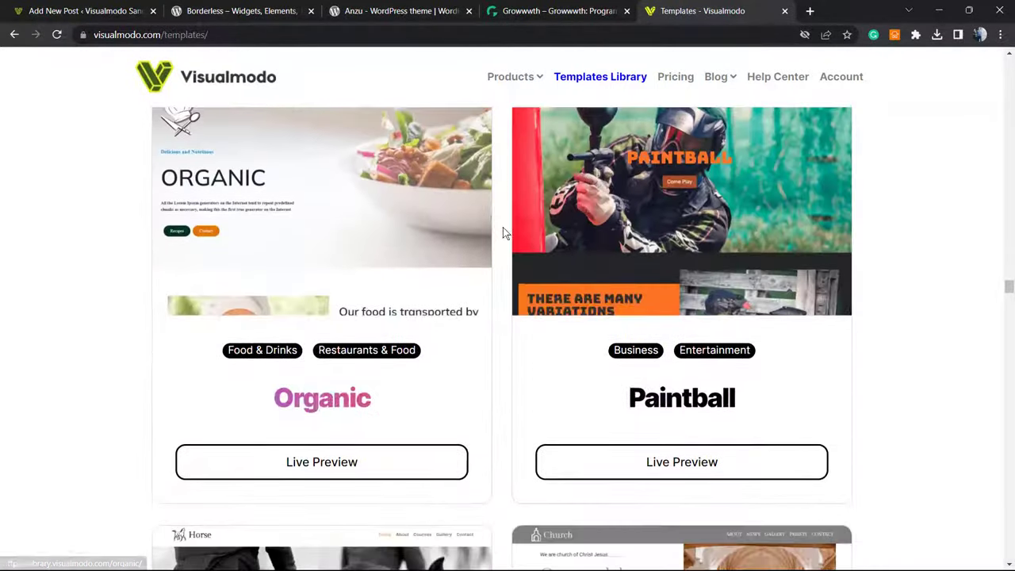